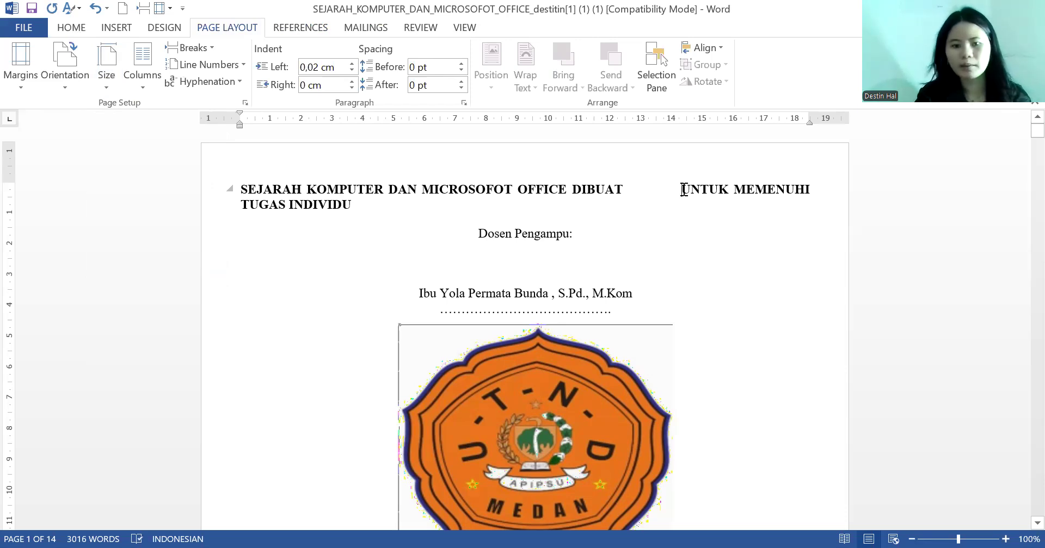
pyautogui.scroll(-5, 709, 345)
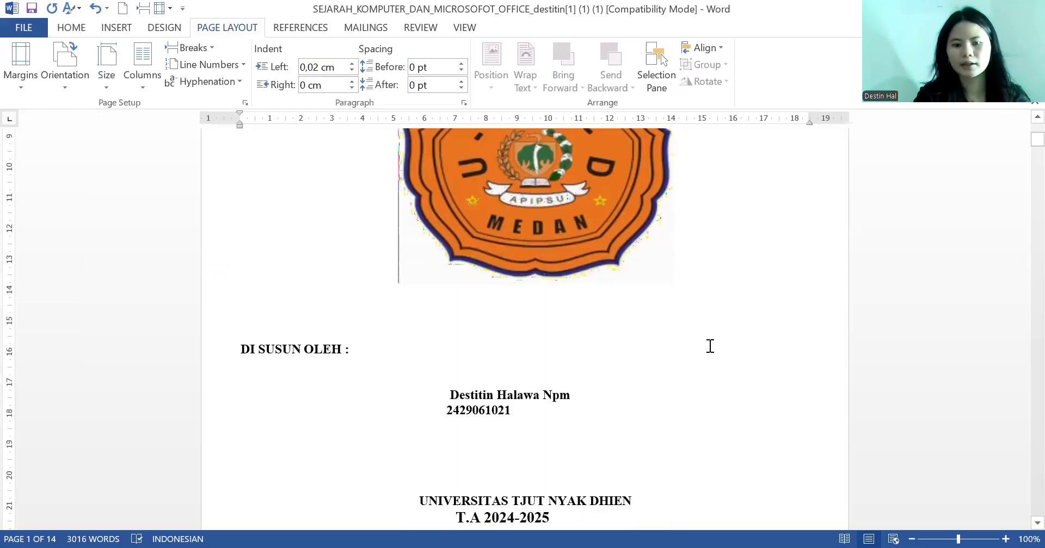
pyautogui.scroll(-16, 710, 346)
pyautogui.scroll(-20, 710, 346)
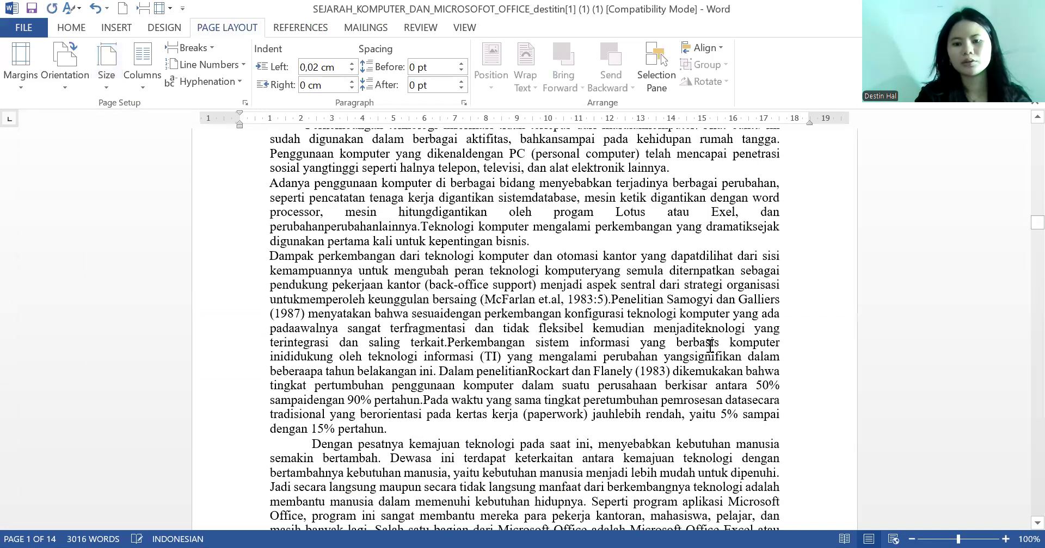
pyautogui.scroll(-20, 710, 346)
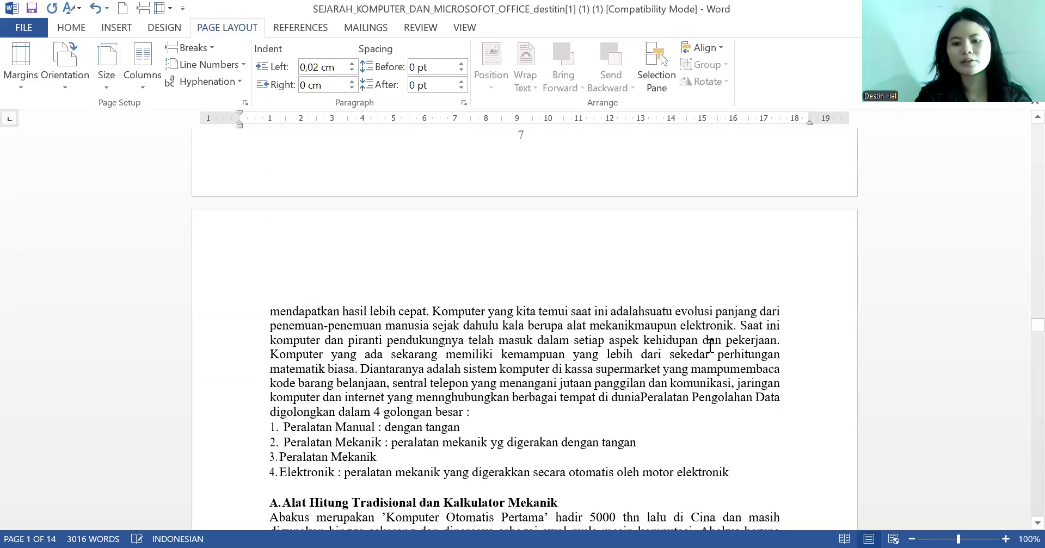
pyautogui.scroll(20, 711, 346)
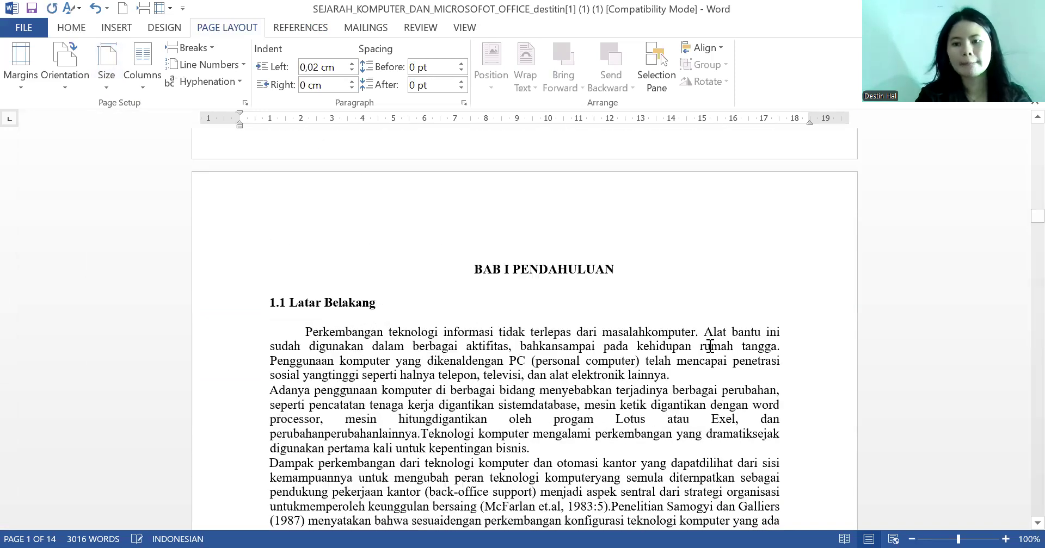
pyautogui.scroll(2, 710, 346)
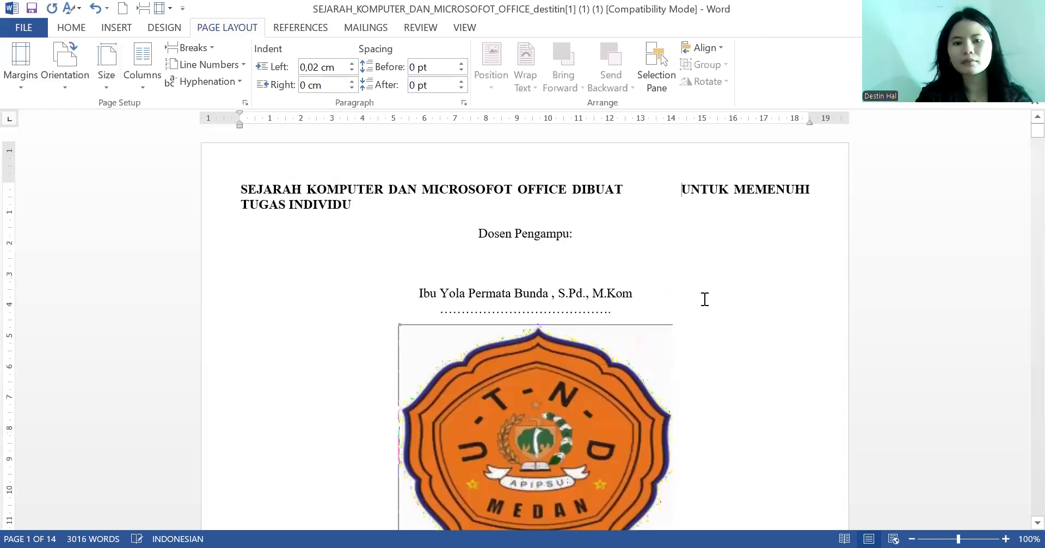
# Remove the wide gap before "UNTUK MEMENUHI TUGAS INDIVIDU" in the cover title and start that text on its own line.
pyautogui.click(685, 192)
pyautogui.press('BackSpace')
pyautogui.press('BackSpace')
pyautogui.press('BackSpace')
pyautogui.press('BackSpace')
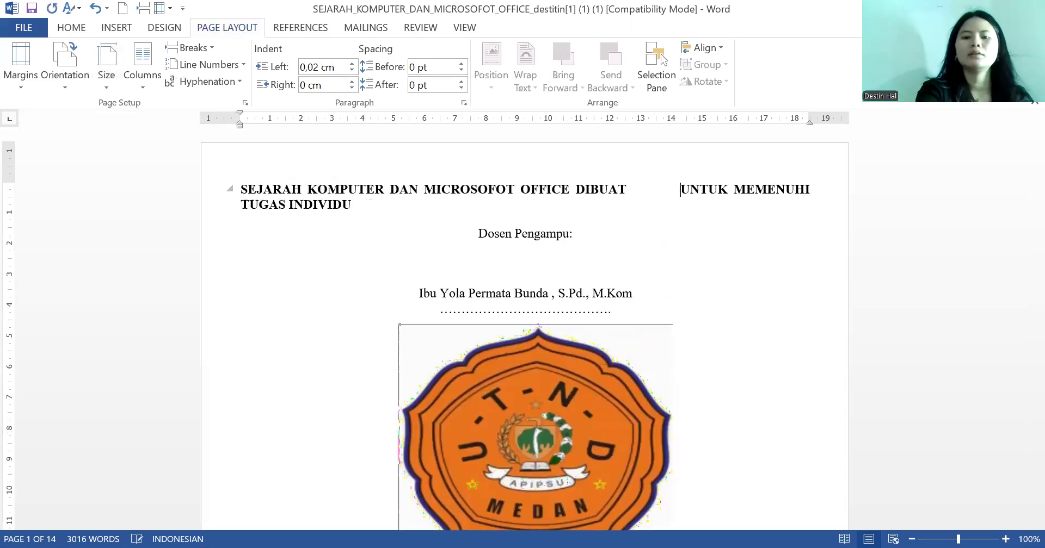
pyautogui.press('BackSpace')
pyautogui.press('BackSpace')
pyautogui.press('BackSpace')
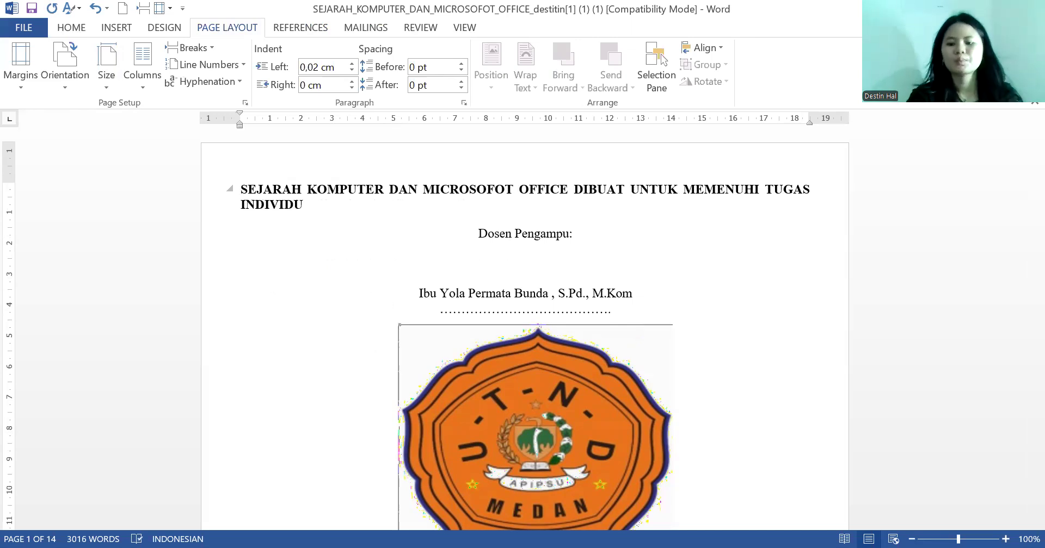
pyautogui.press('Return')
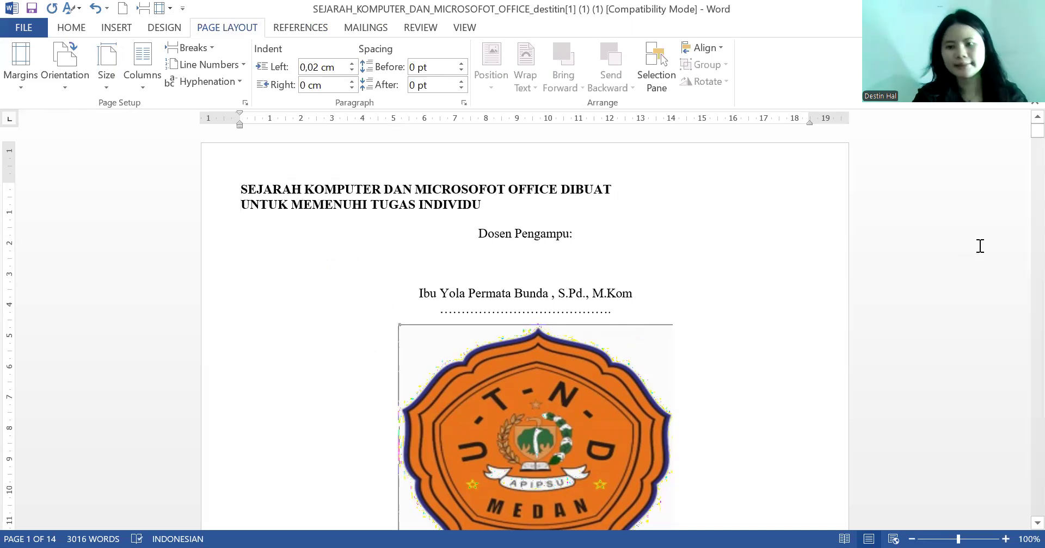
# Delete all entries of the existing table of contents below the DAFTAR ISI heading.
pyautogui.scroll(-10, 422, 329)
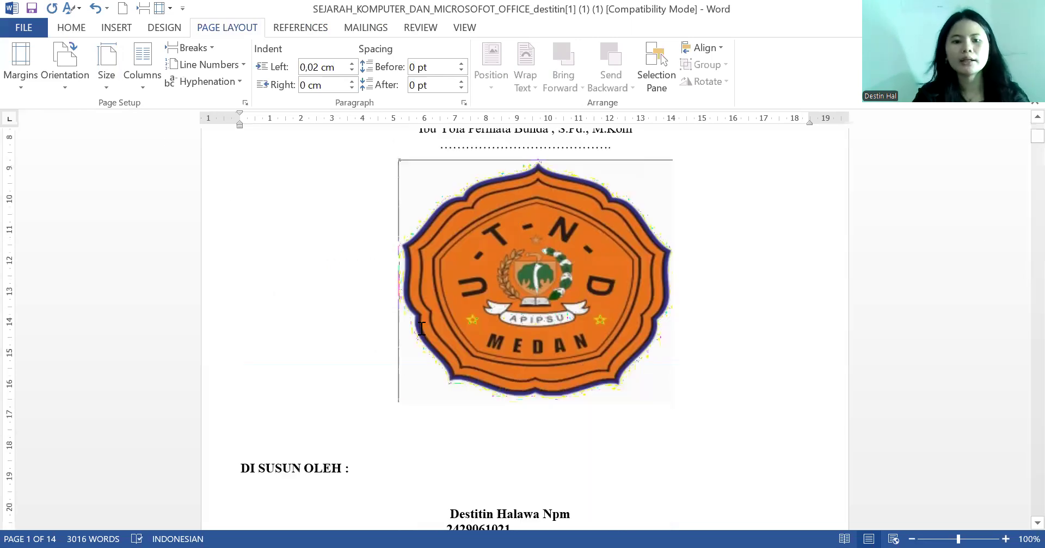
pyautogui.scroll(-20, 422, 329)
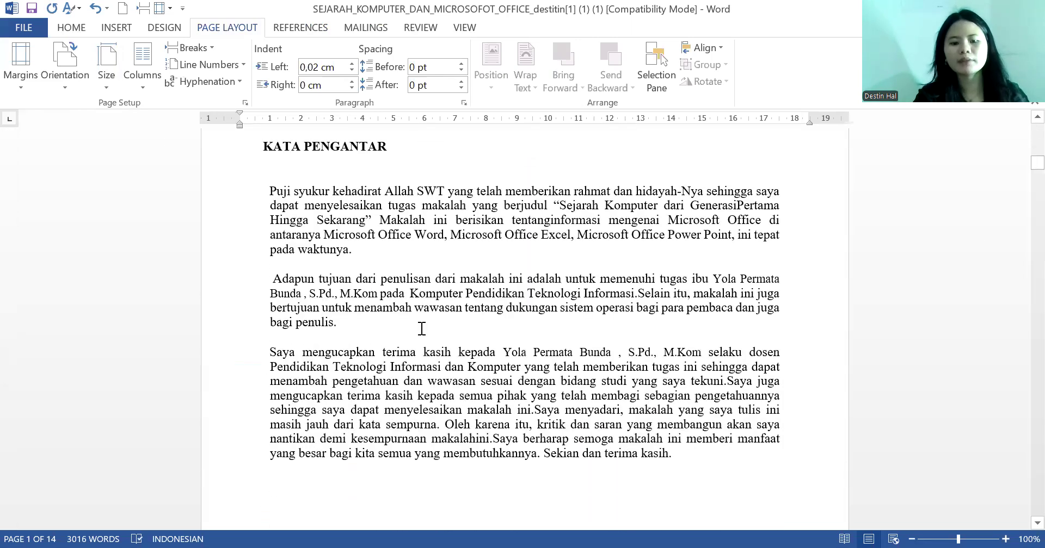
pyautogui.scroll(-15, 422, 328)
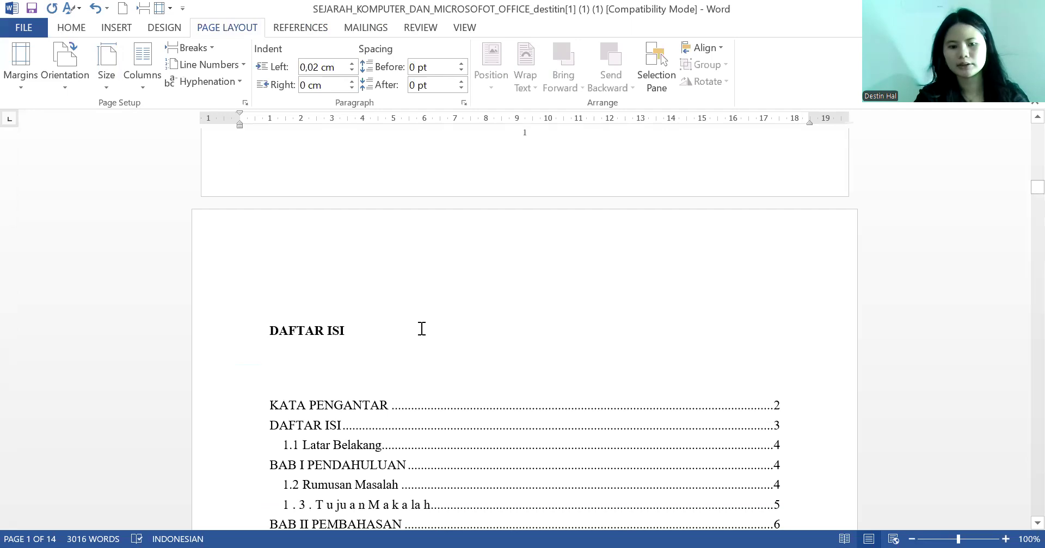
pyautogui.click(280, 329)
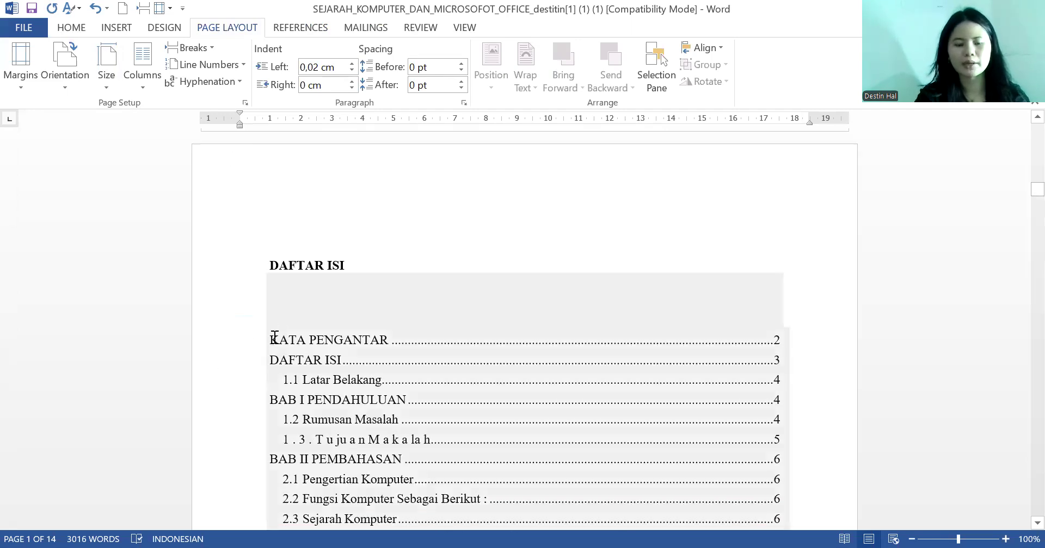
pyautogui.moveTo(355, 400); pyautogui.dragTo(465, 497)
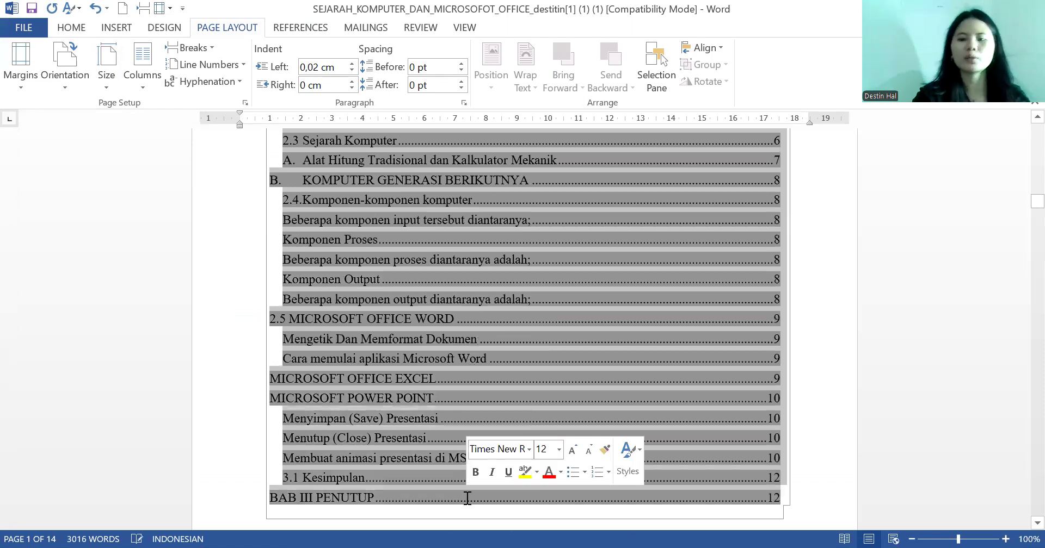
pyautogui.press('Delete')
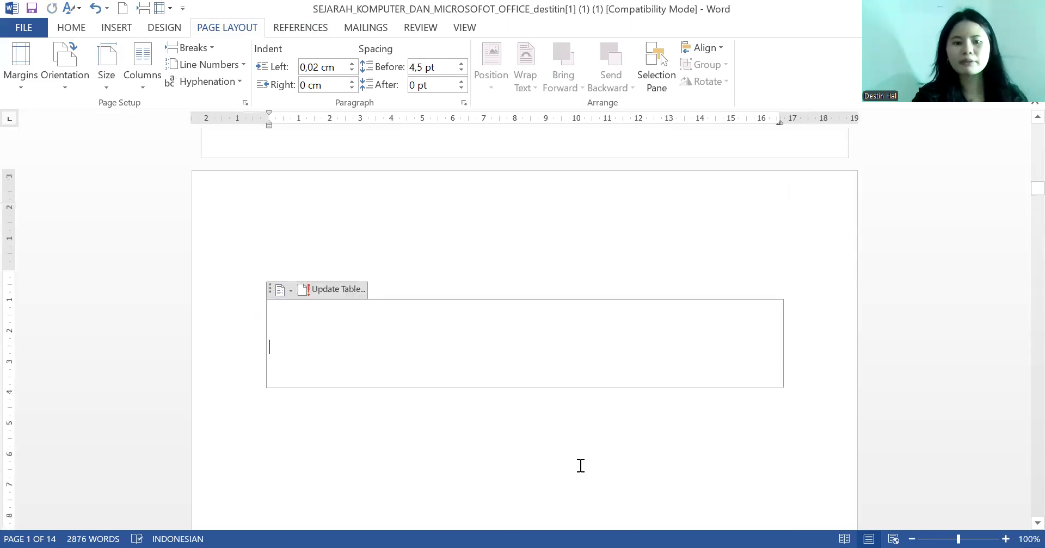
# Clear the leftover blank lines and remove the empty table of contents block under DAFTAR ISI.
pyautogui.press('Delete')
pyautogui.press('Delete')
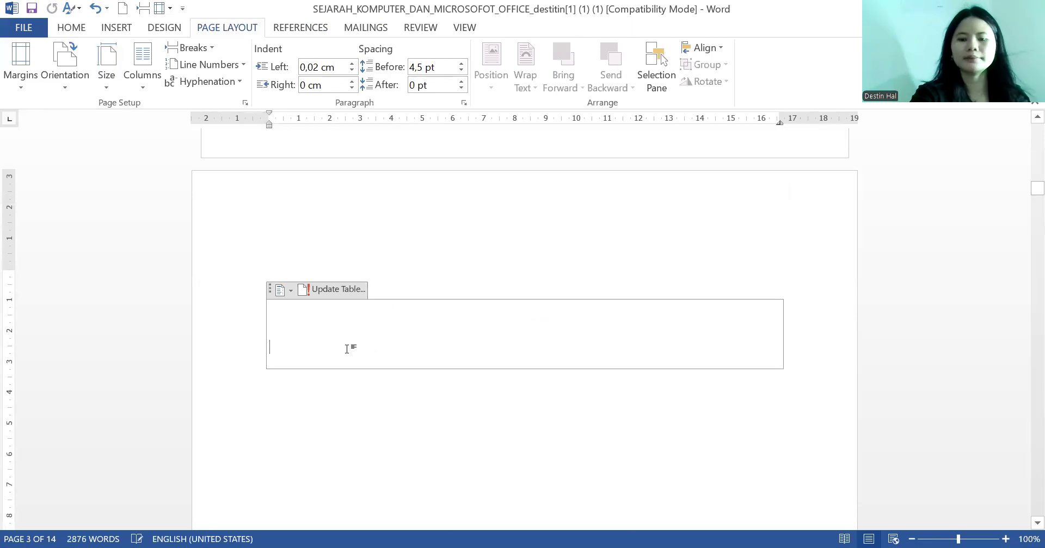
pyautogui.click(298, 314)
pyautogui.press('Delete')
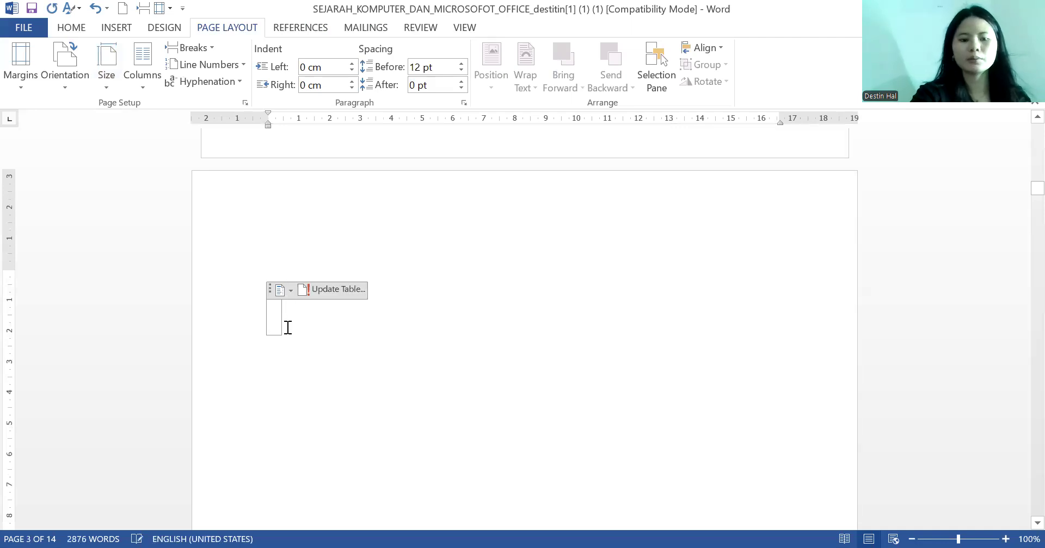
pyautogui.click(380, 289)
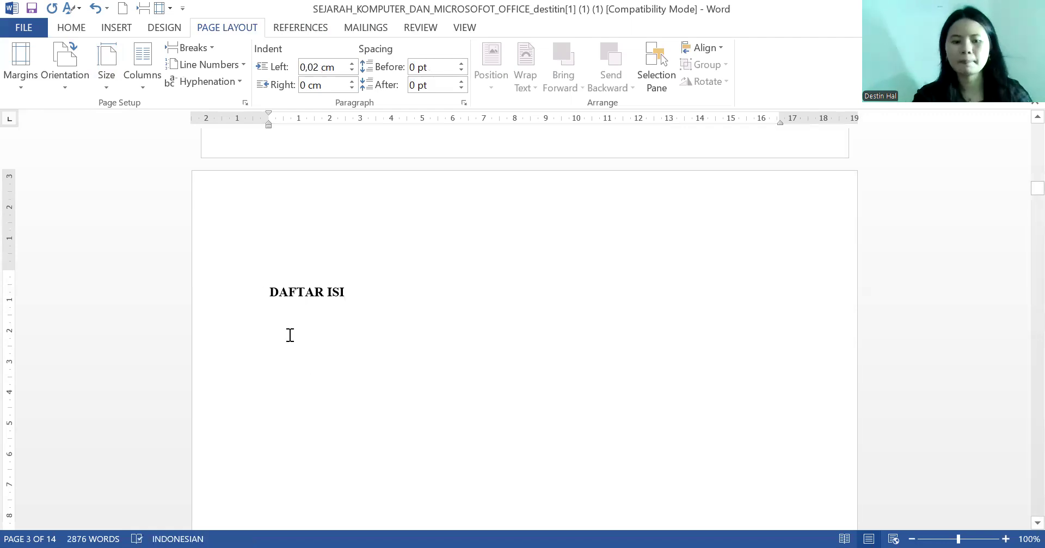
# Select the KATA PENGANTAR heading and examine the built-in table of contents layouts without inserting one.
pyautogui.scroll(10, 290, 335)
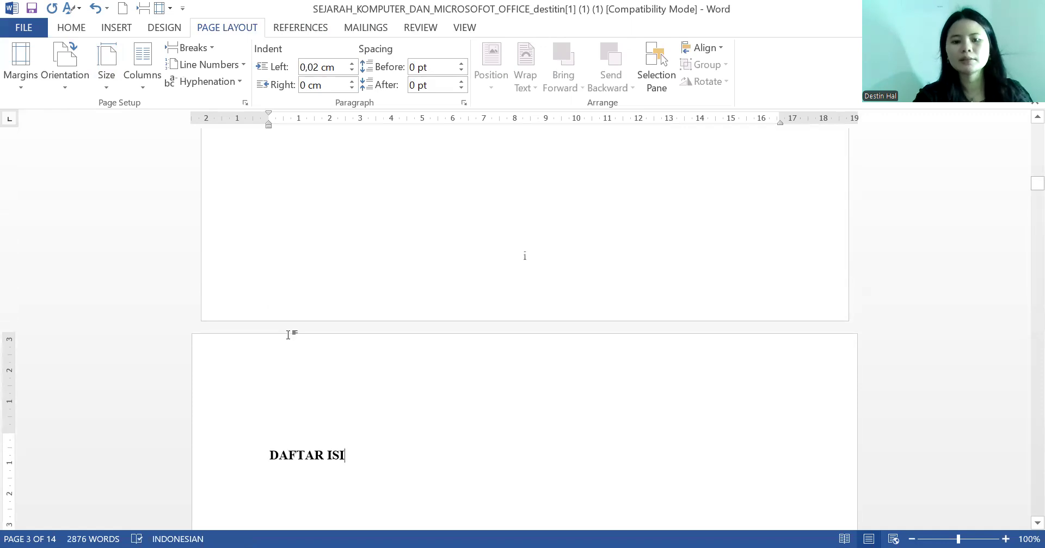
pyautogui.scroll(15, 290, 335)
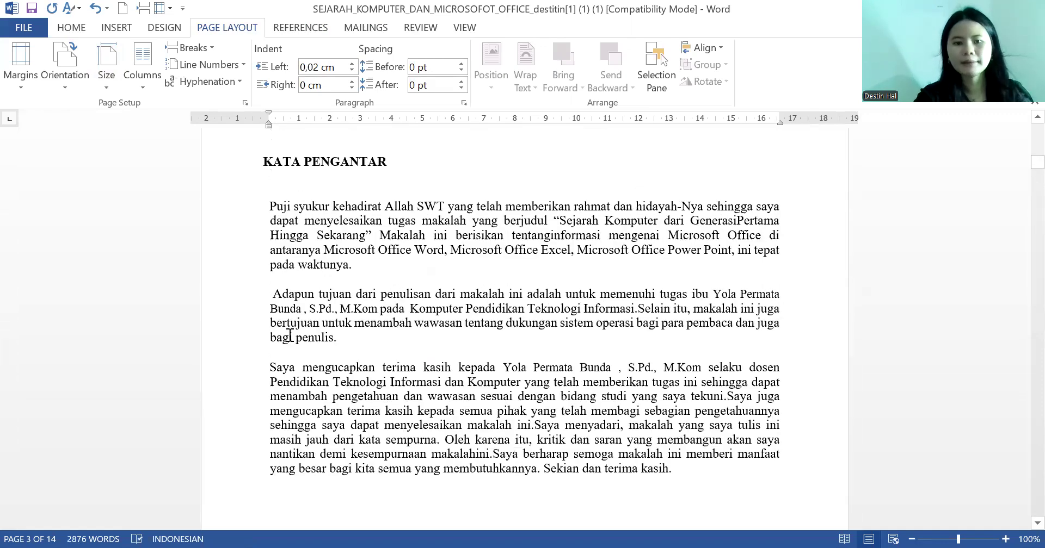
pyautogui.click(83, 199)
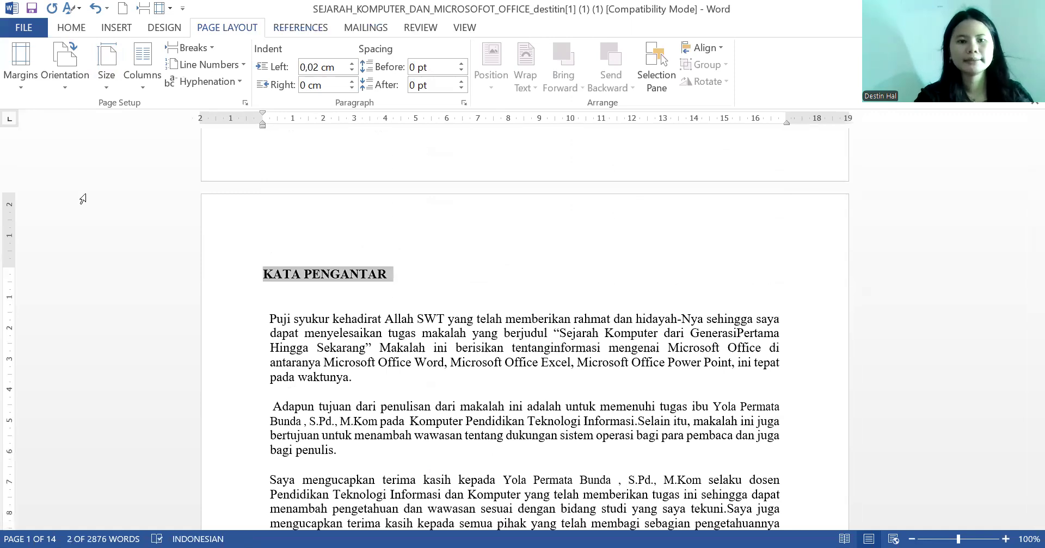
pyautogui.hotkey('alt', 's')
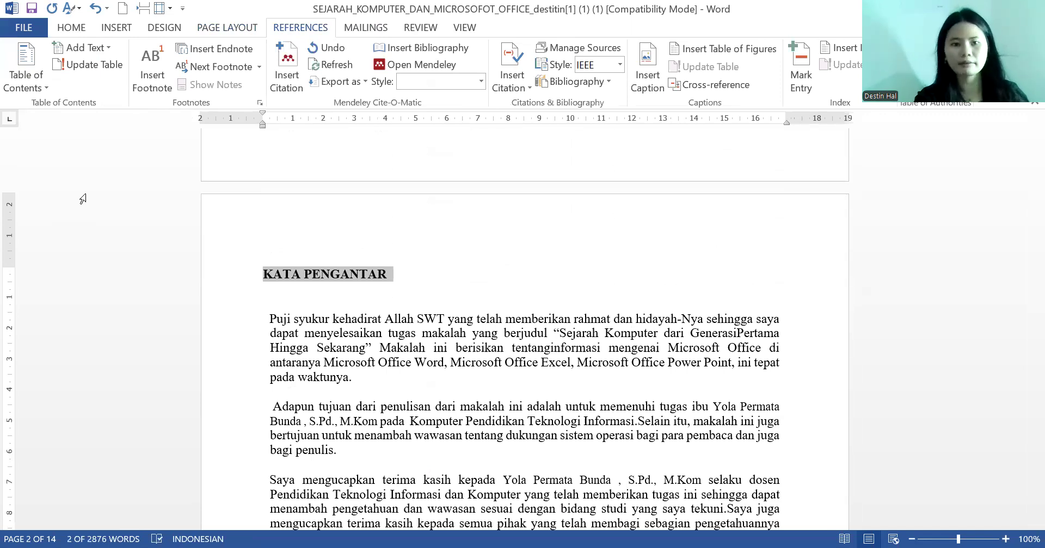
pyautogui.click(39, 91)
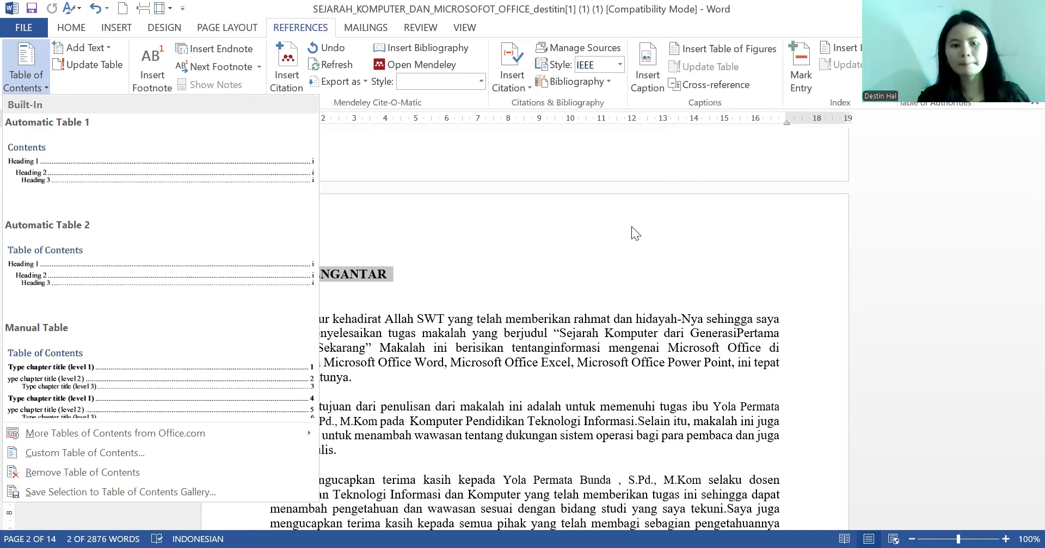
pyautogui.click(656, 250)
pyautogui.scroll(2, 668, 265)
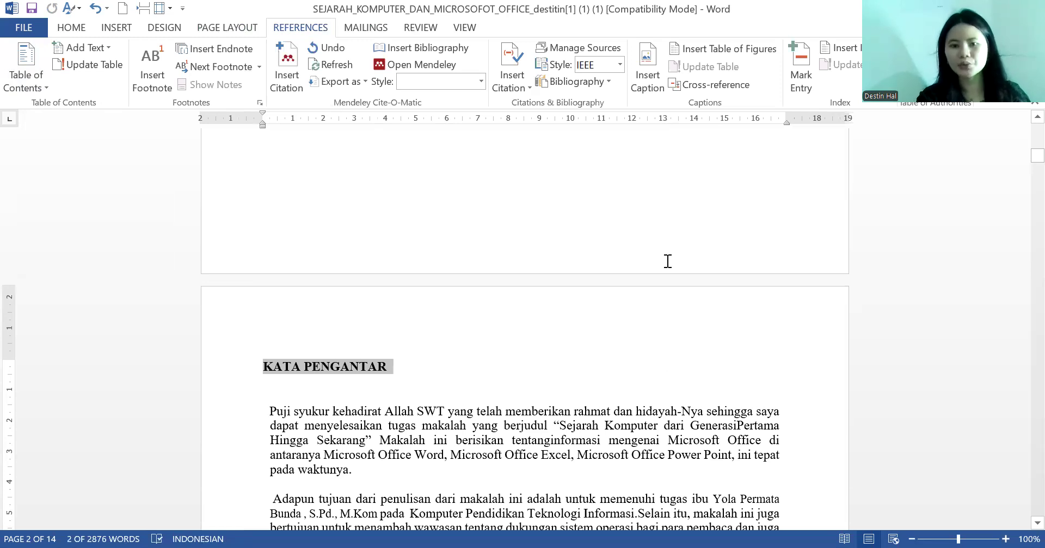
# Apply the Heading 1 style to the KATA PENGANTAR heading and update Heading 1 to match the selection.
pyautogui.click(72, 27)
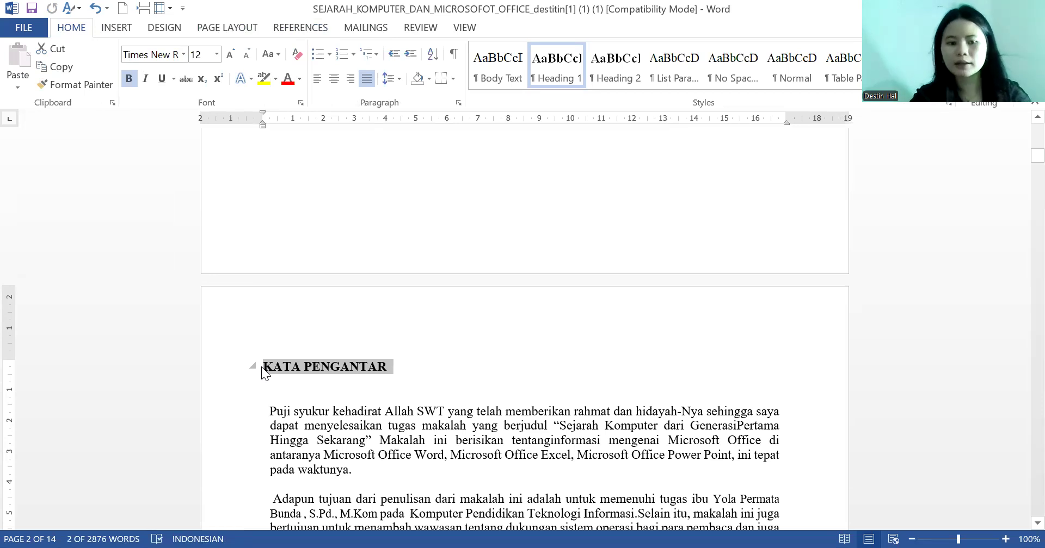
pyautogui.click(356, 378)
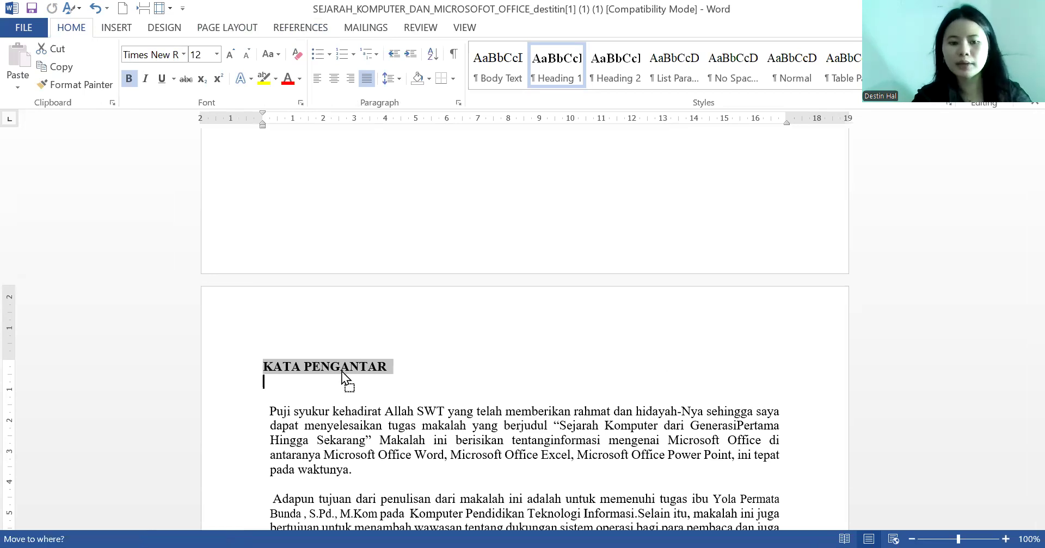
pyautogui.moveTo(397, 367); pyautogui.dragTo(239, 370)
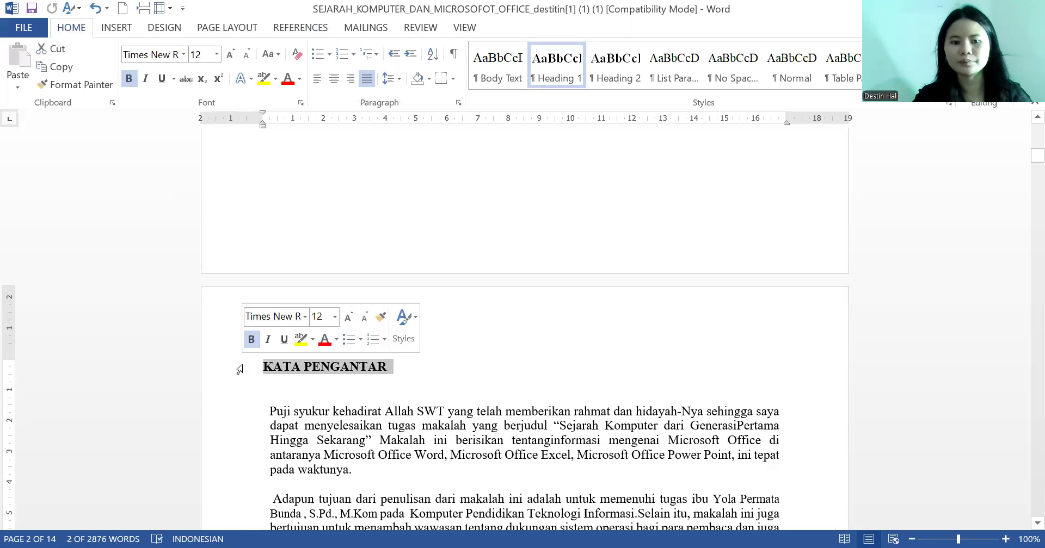
pyautogui.click(570, 84)
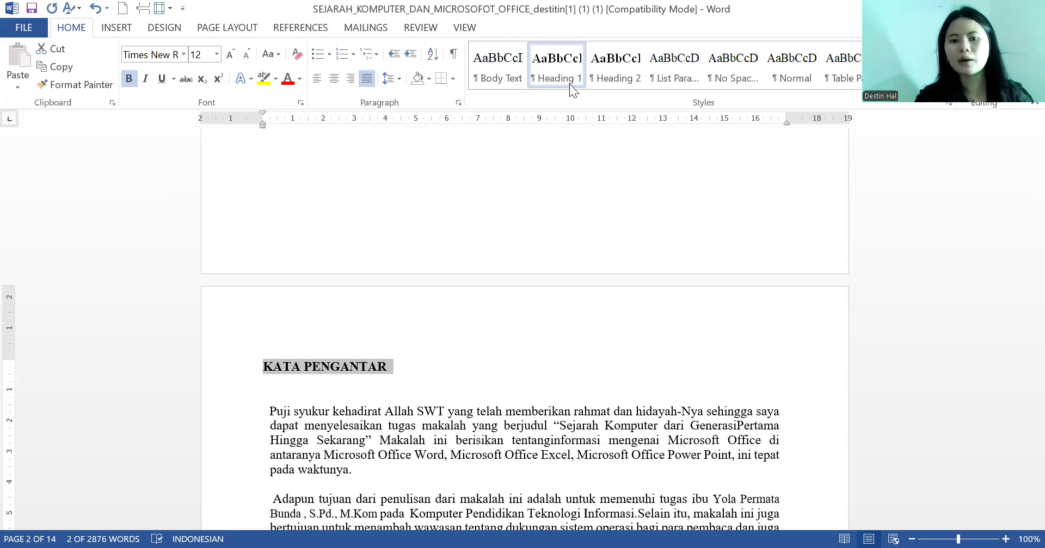
pyautogui.rightClick(569, 84)
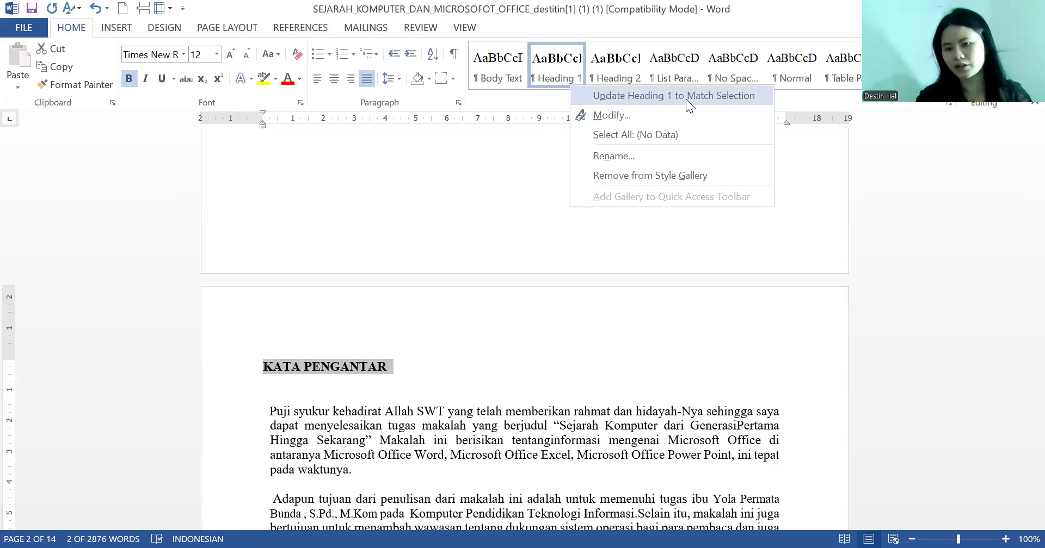
# Reset the paragraph formatting of the "1.1 Latar Belakang" heading under BAB I PENDAHULUAN, removing its numbering.
pyautogui.scroll(12, 562, 308)
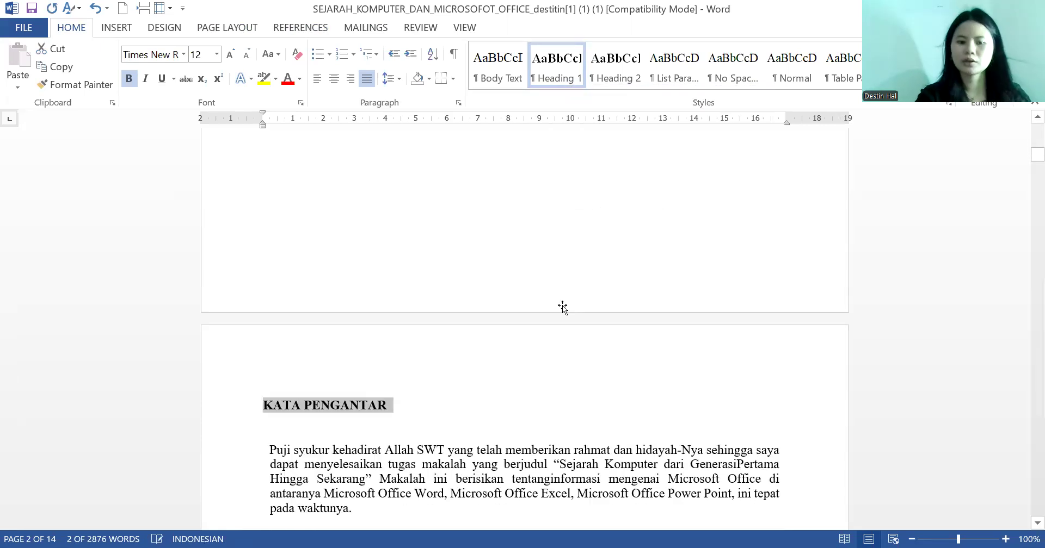
pyautogui.scroll(-15, 565, 307)
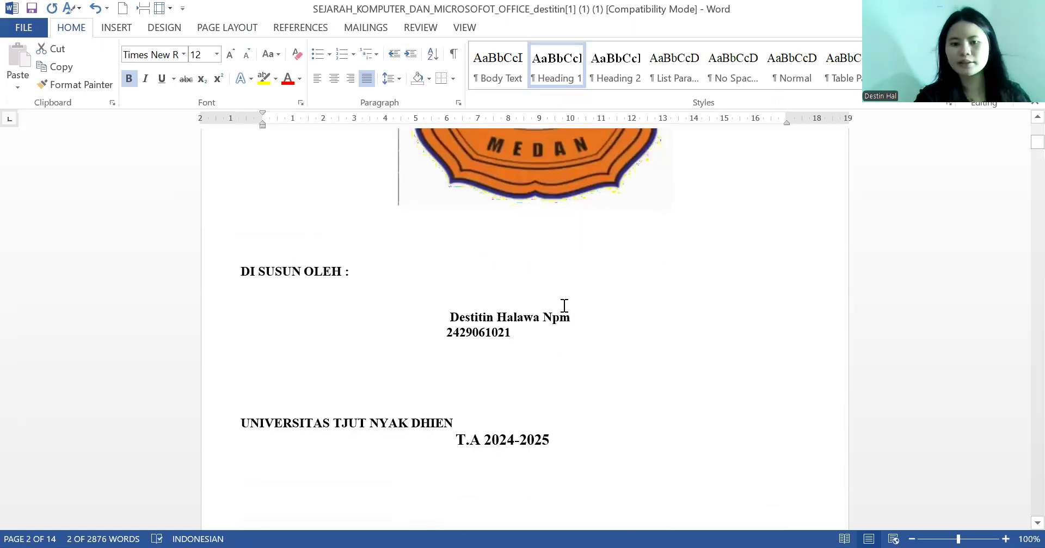
pyautogui.scroll(-12, 564, 306)
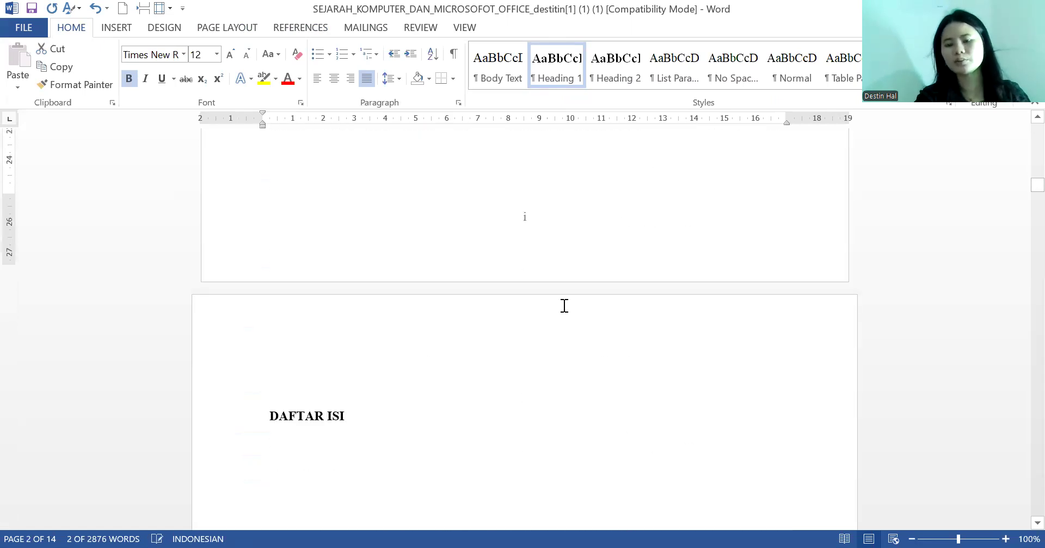
pyautogui.scroll(-10, 564, 307)
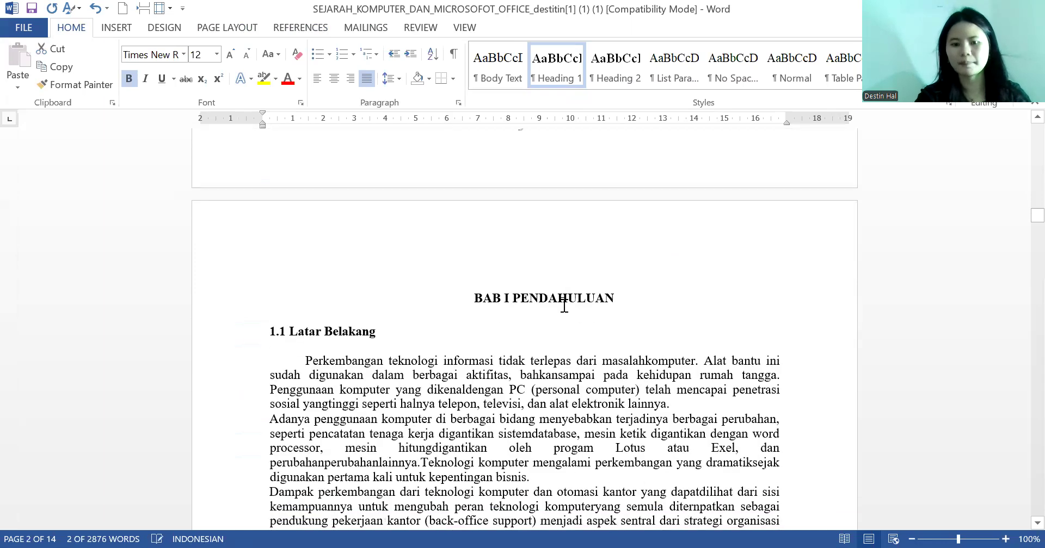
pyautogui.click(334, 330)
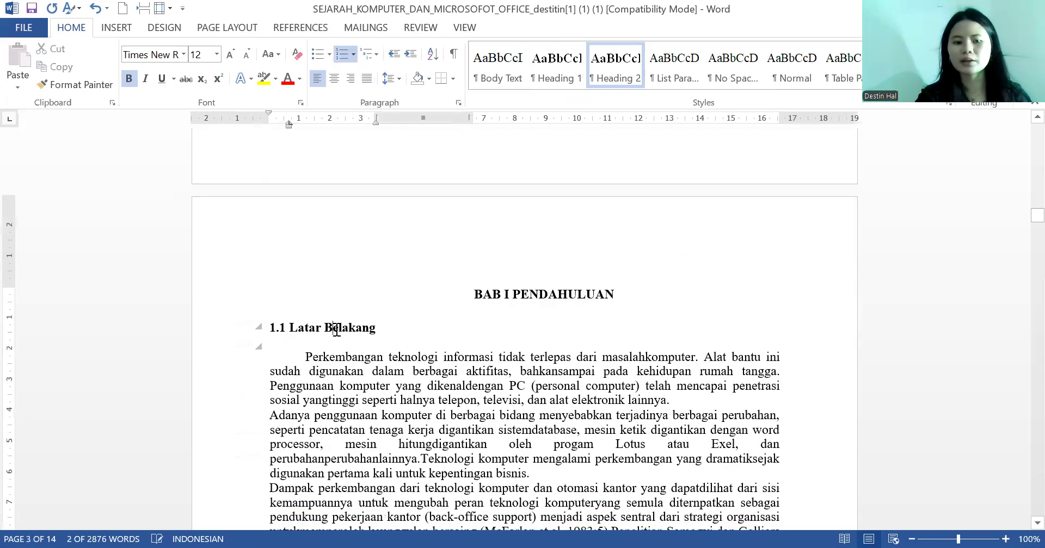
pyautogui.moveTo(382, 327); pyautogui.dragTo(265, 327)
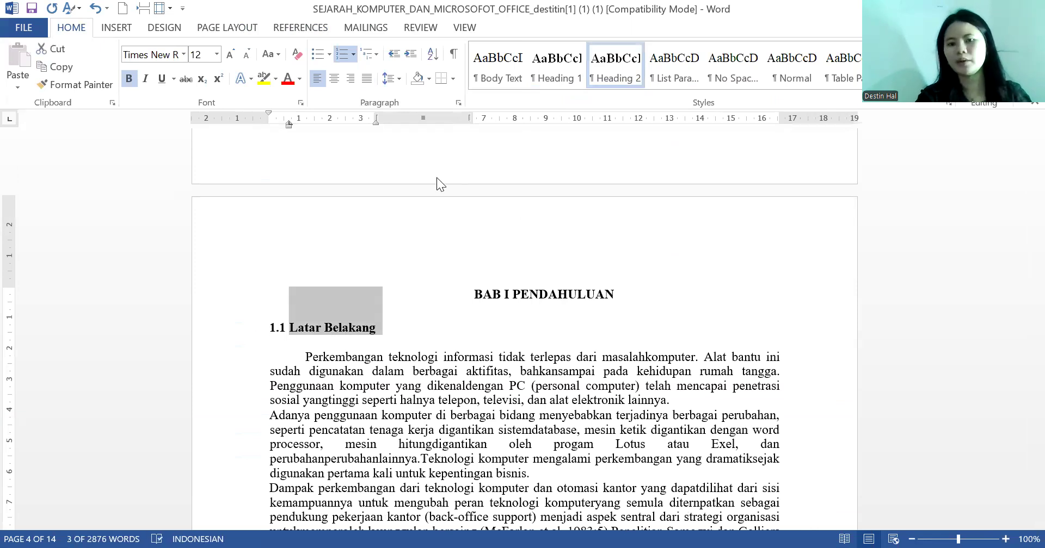
pyautogui.hotkey('ctrl', 'q')
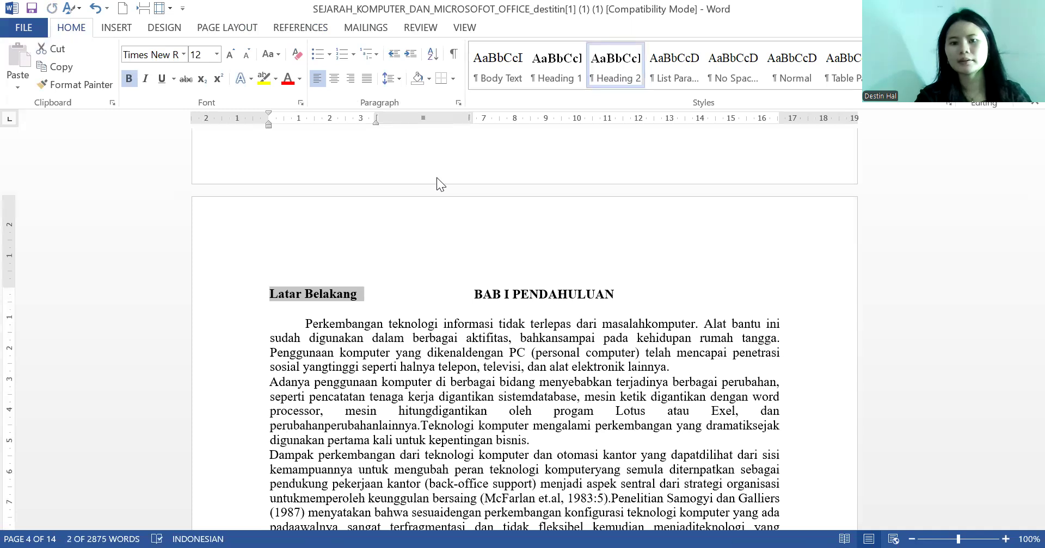
# Try updating Heading 2 to match the Latar Belakang heading, and undo the recent formatting changes to that heading.
pyautogui.rightClick(623, 83)
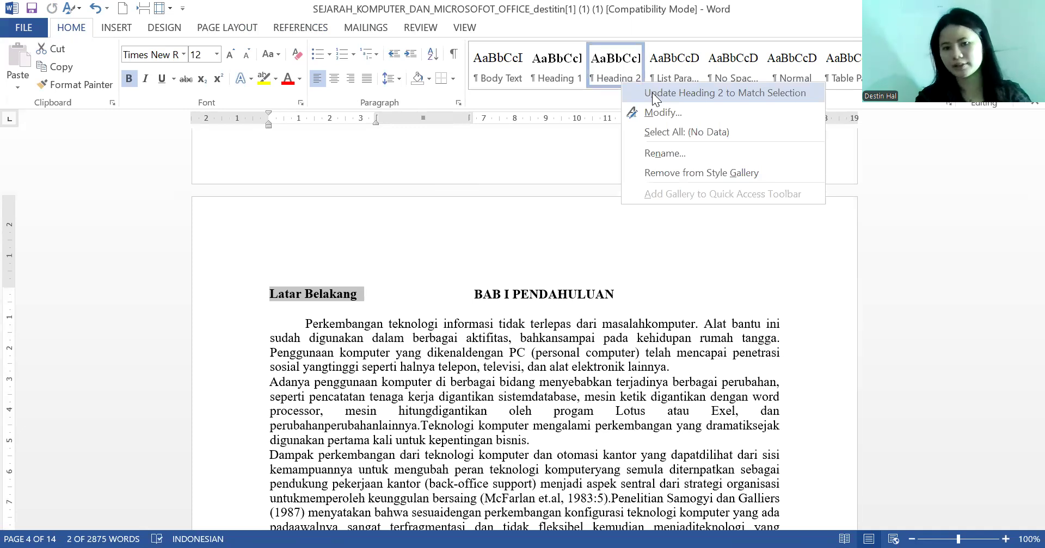
pyautogui.click(652, 93)
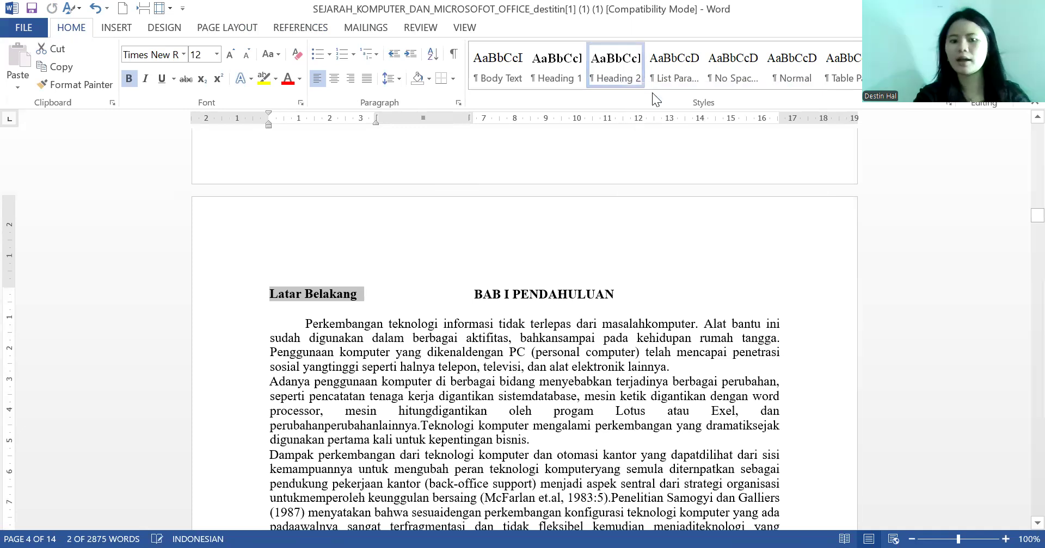
pyautogui.click(96, 9)
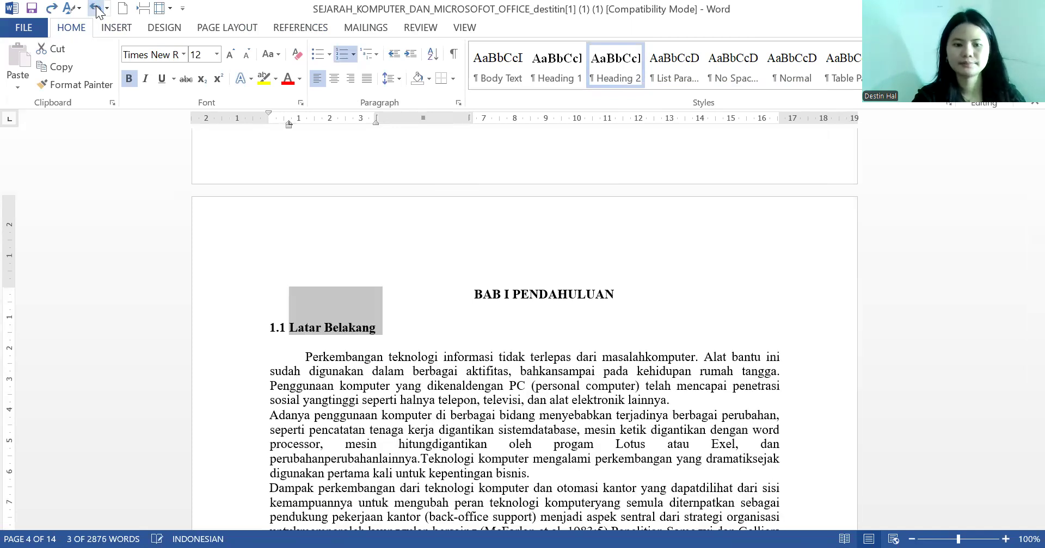
pyautogui.click(537, 343)
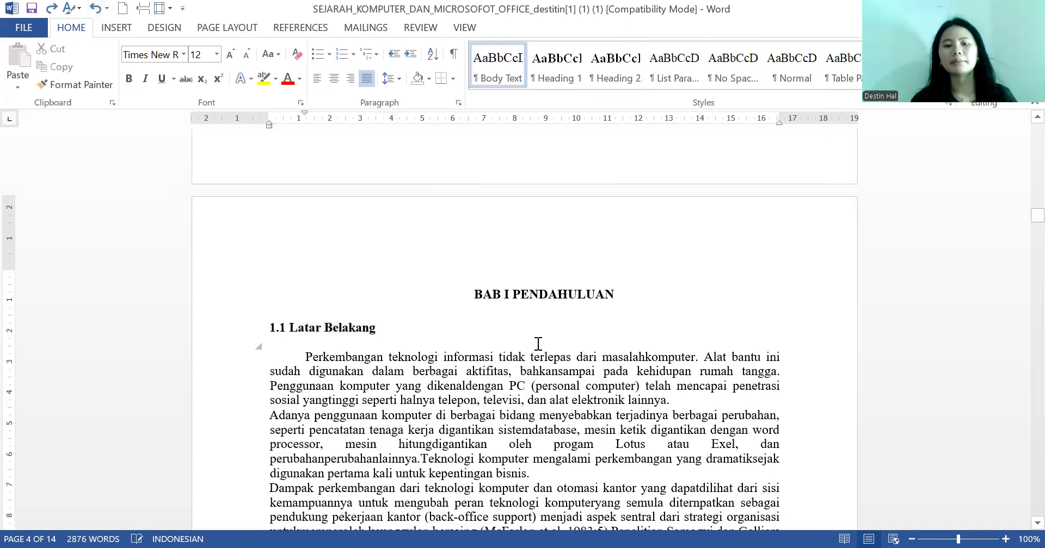
# Insert the built-in Automatic Table 1 table of contents in the empty contents block under DAFTAR ISI.
pyautogui.scroll(10, 537, 344)
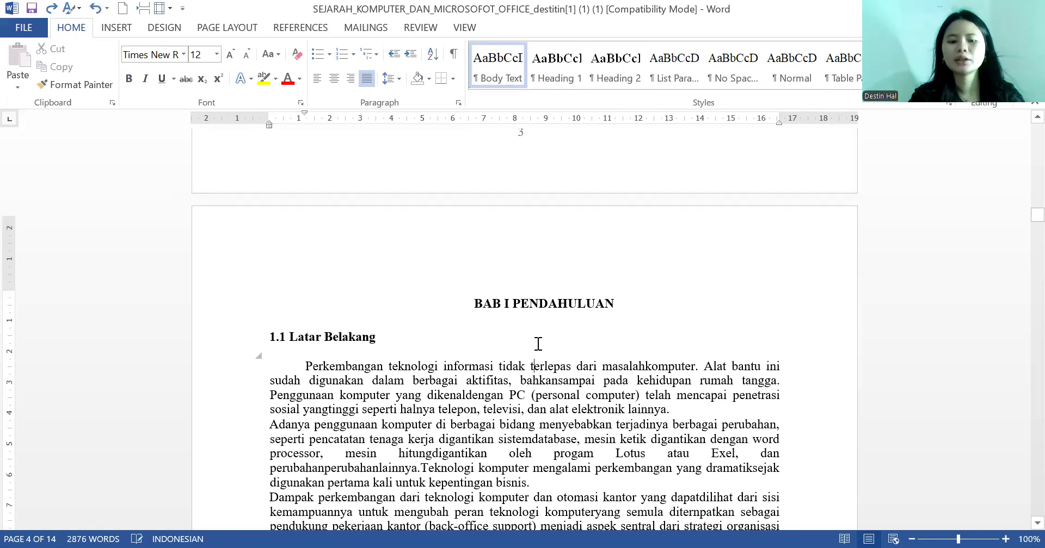
pyautogui.scroll(5, 537, 344)
pyautogui.scroll(-3, 536, 344)
pyautogui.click(273, 276)
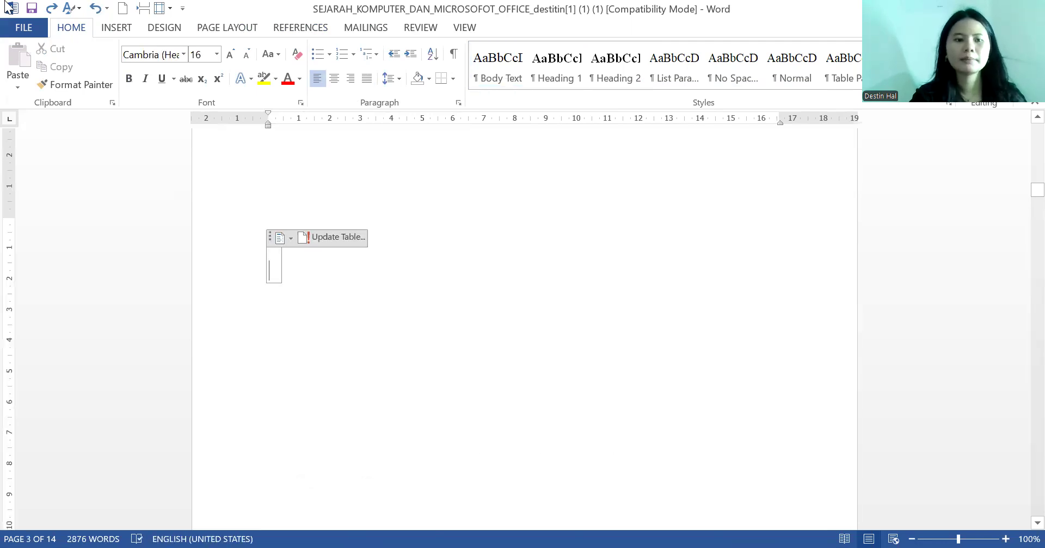
pyautogui.hotkey('alt', 's')
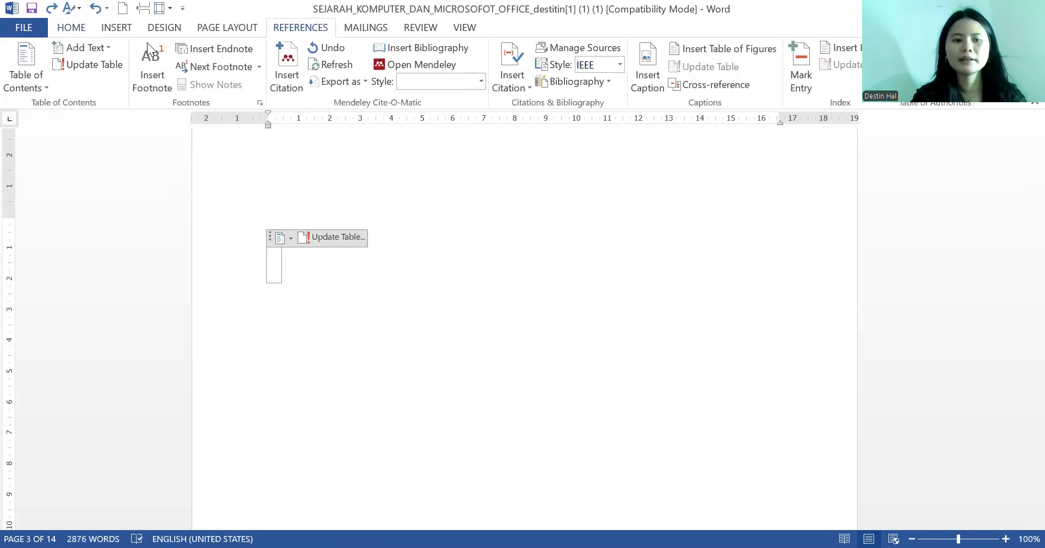
pyautogui.click(40, 84)
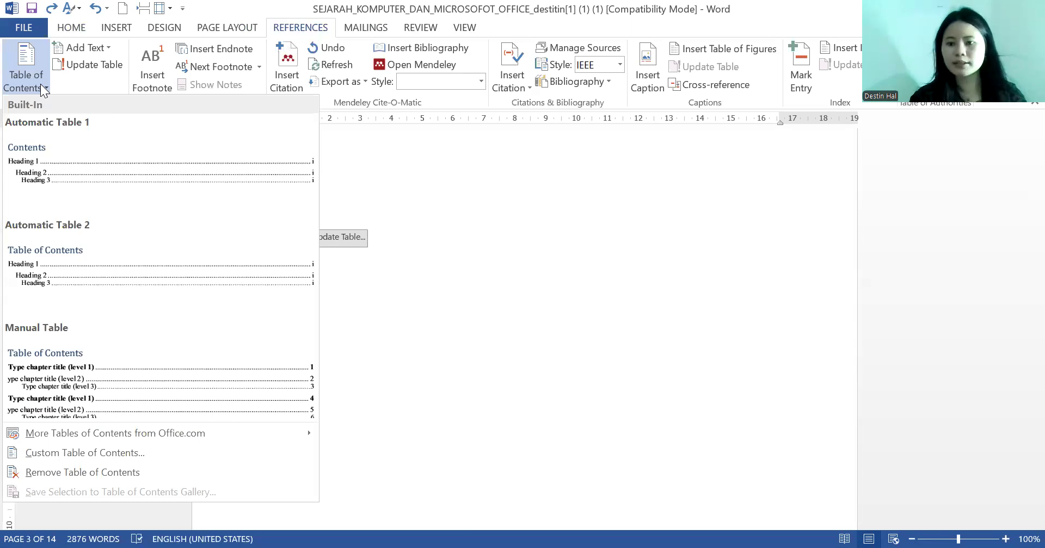
pyautogui.click(65, 148)
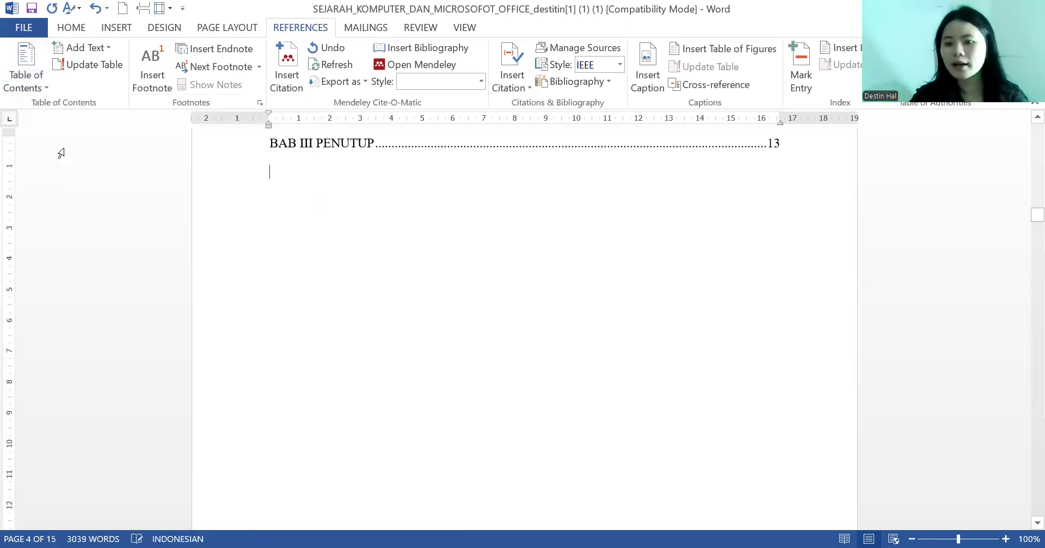
# Delete the cover-page entries from SEJARAH KOMPUTER DAN MICROSOFOT OFFICE DIBUAT through UNIVERSITAS TJUT NYAK DHIEN in the table of contents.
pyautogui.scroll(10, 61, 153)
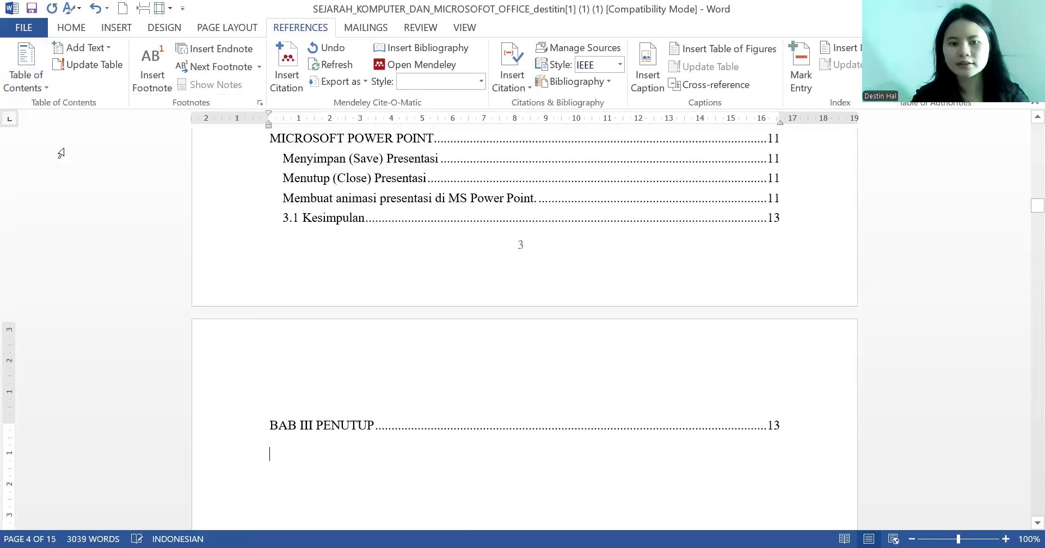
pyautogui.scroll(5, 61, 153)
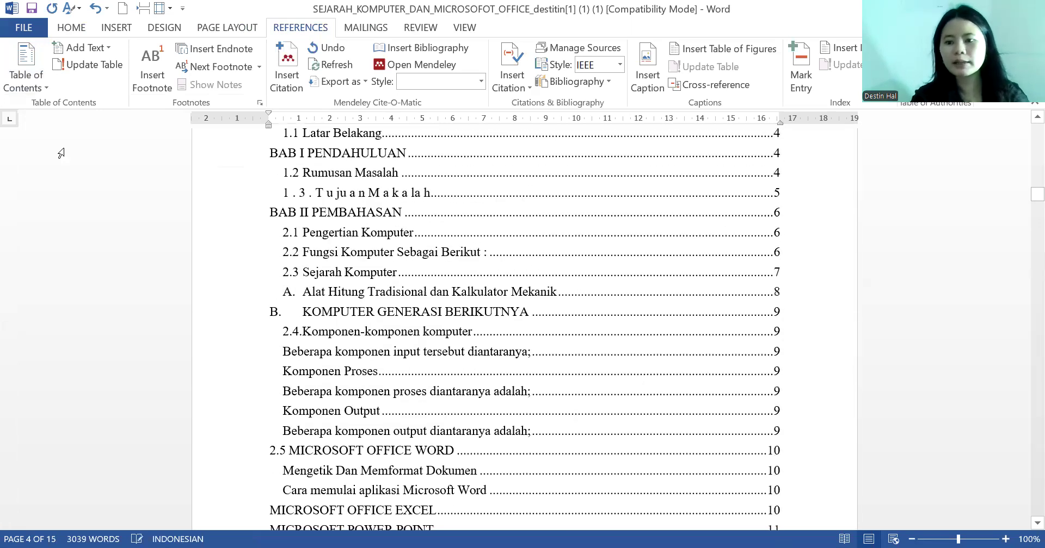
pyautogui.scroll(4, 61, 153)
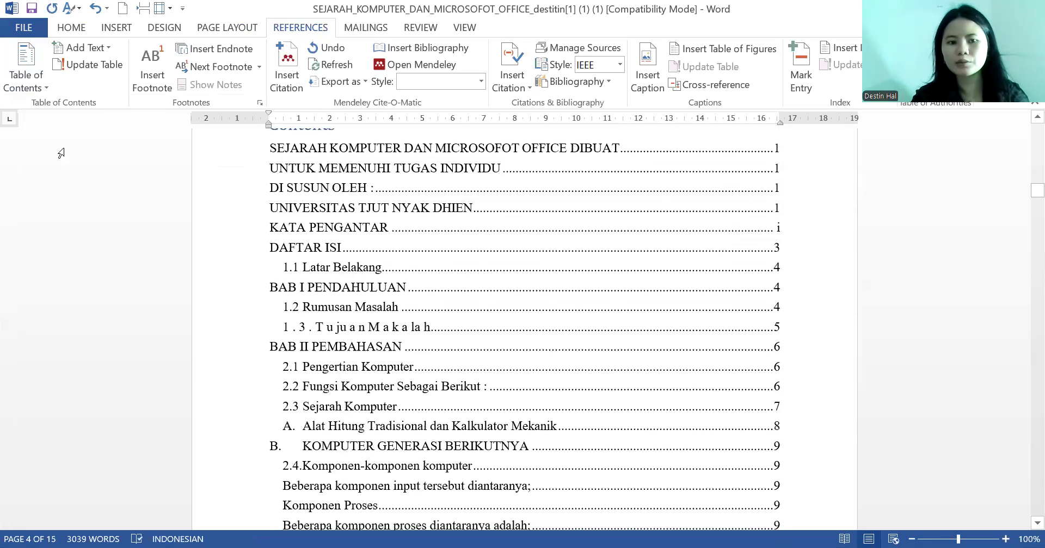
pyautogui.scroll(1, 61, 153)
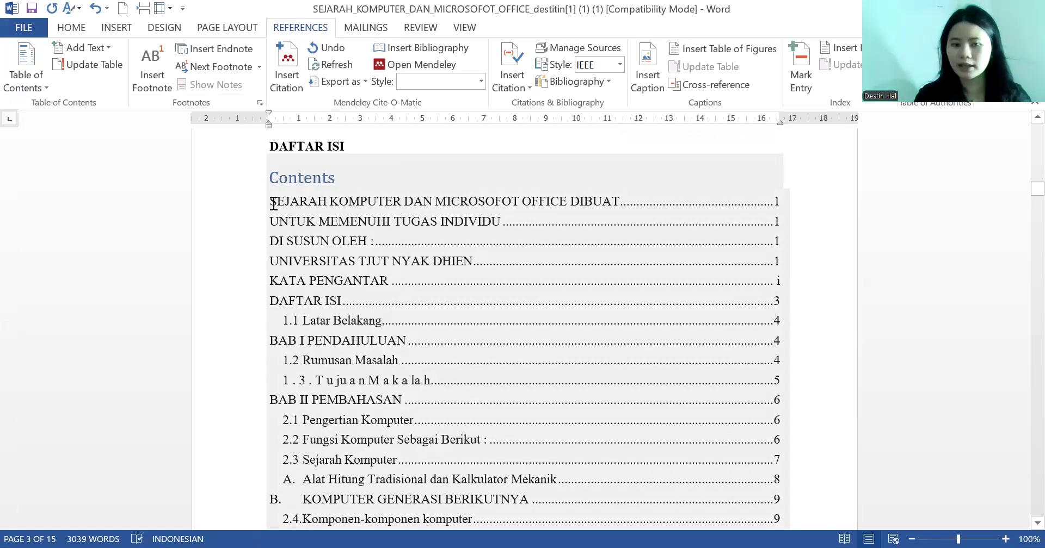
pyautogui.click(335, 263)
pyautogui.moveTo(335, 264); pyautogui.dragTo(546, 256)
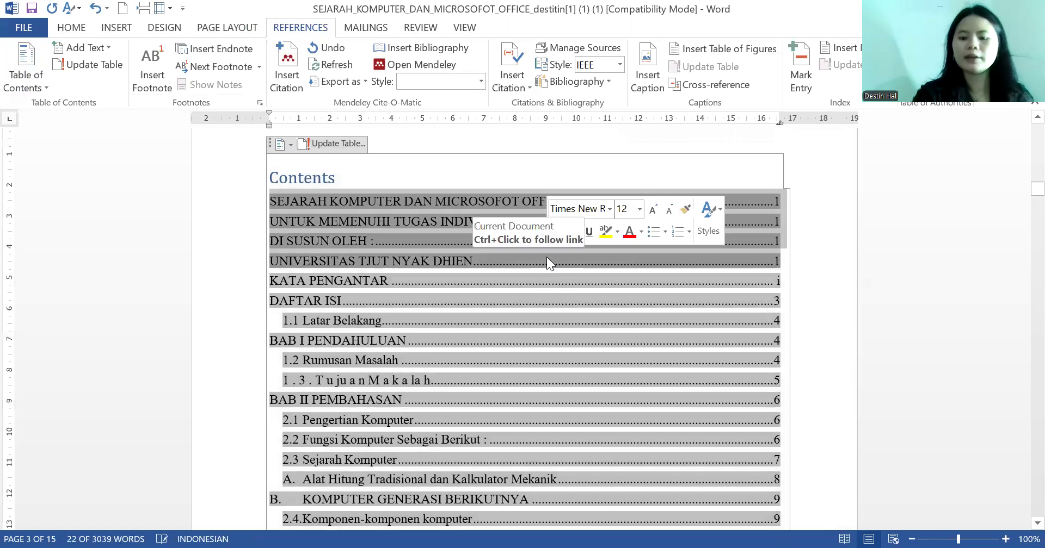
pyautogui.press('Delete')
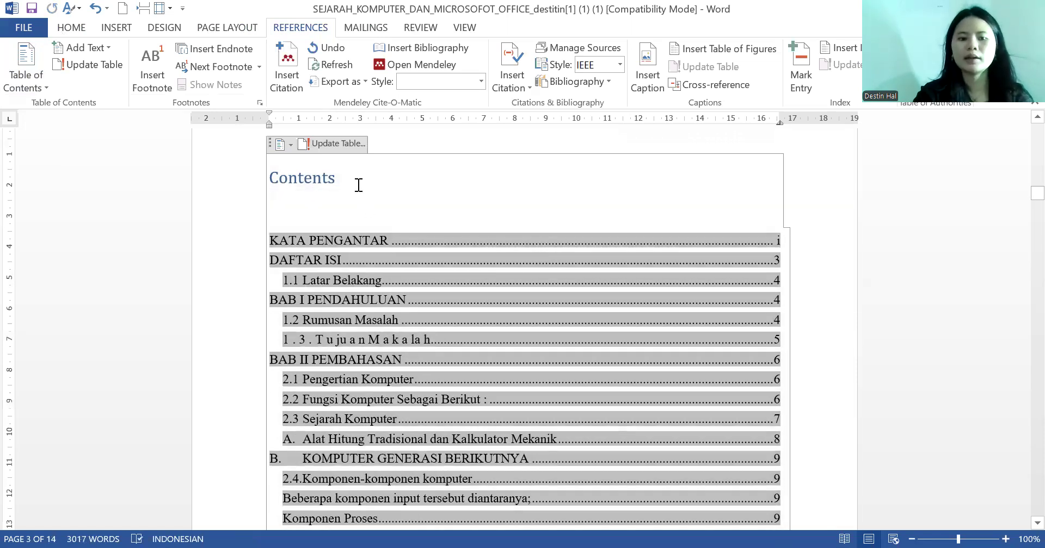
# Remove the Contents title and a blank line above the KATA PENGANTAR entry, undoing the accidental deletion of the whole table.
pyautogui.doubleClick(287, 181)
pyautogui.press('Delete')
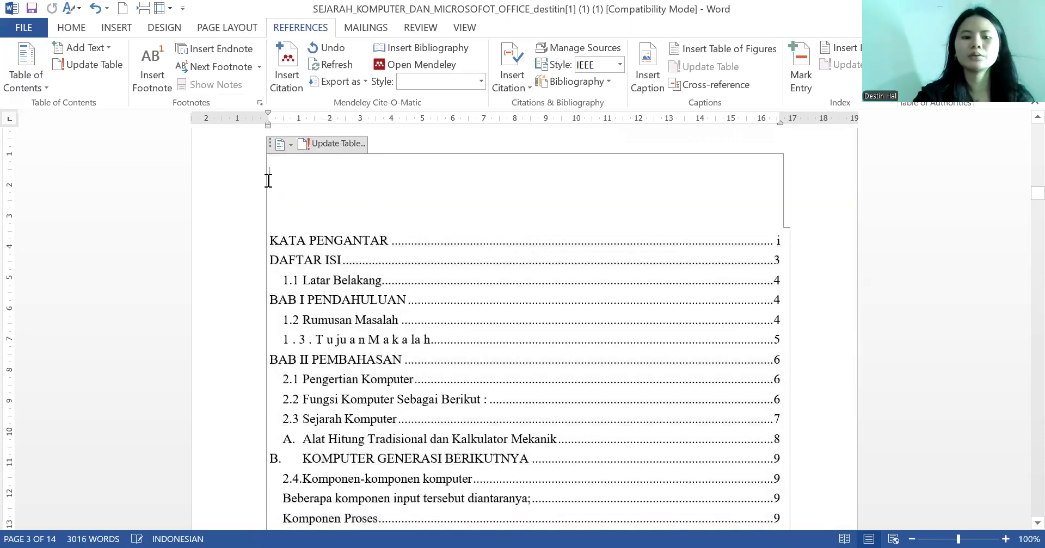
pyautogui.press('Delete')
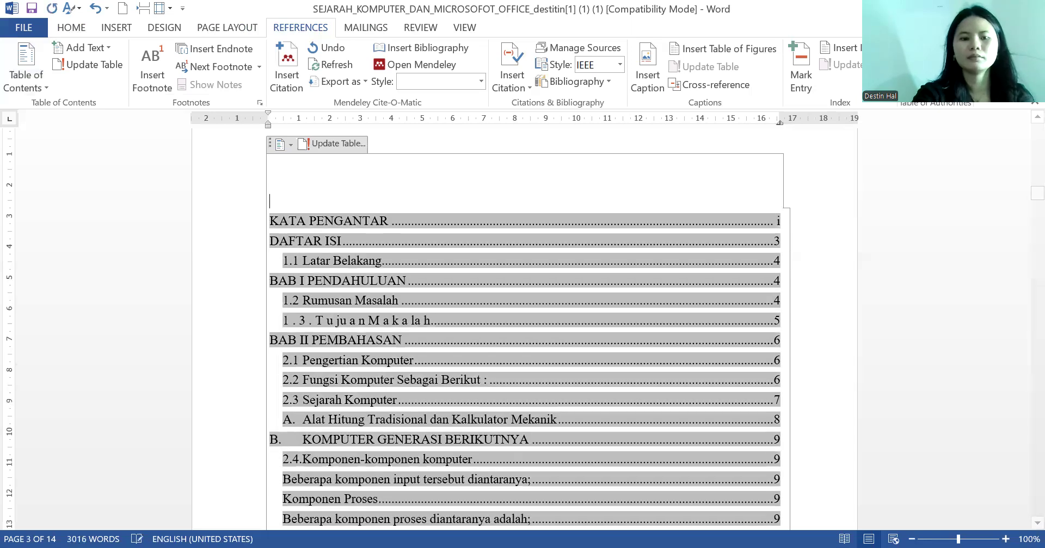
pyautogui.press('Delete')
pyautogui.press('Delete')
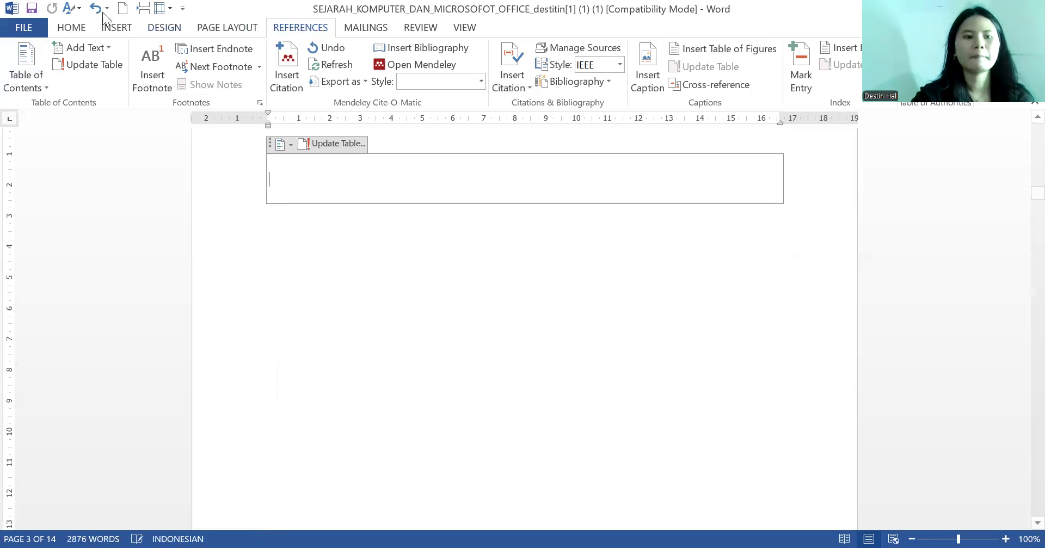
pyautogui.click(96, 9)
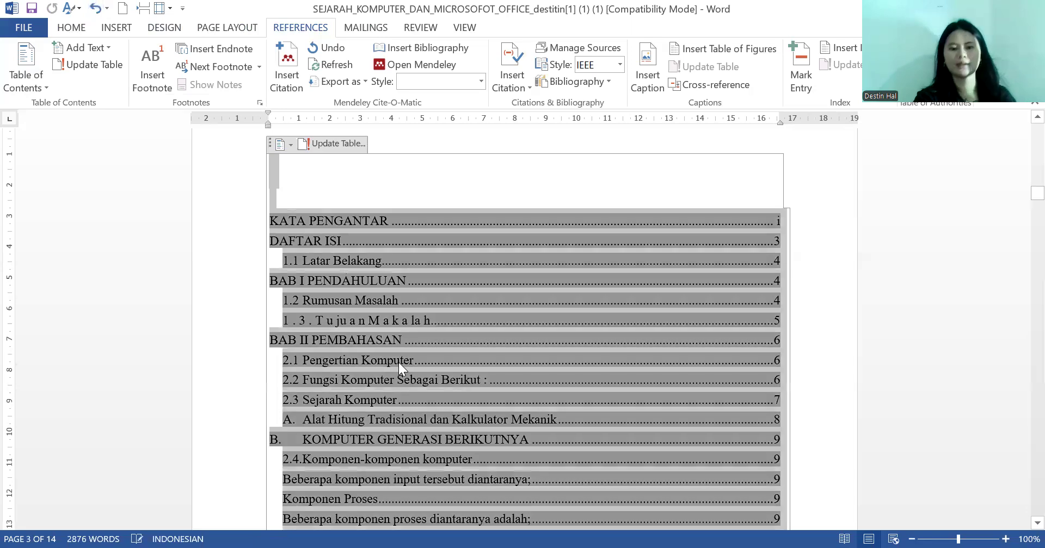
pyautogui.click(491, 178)
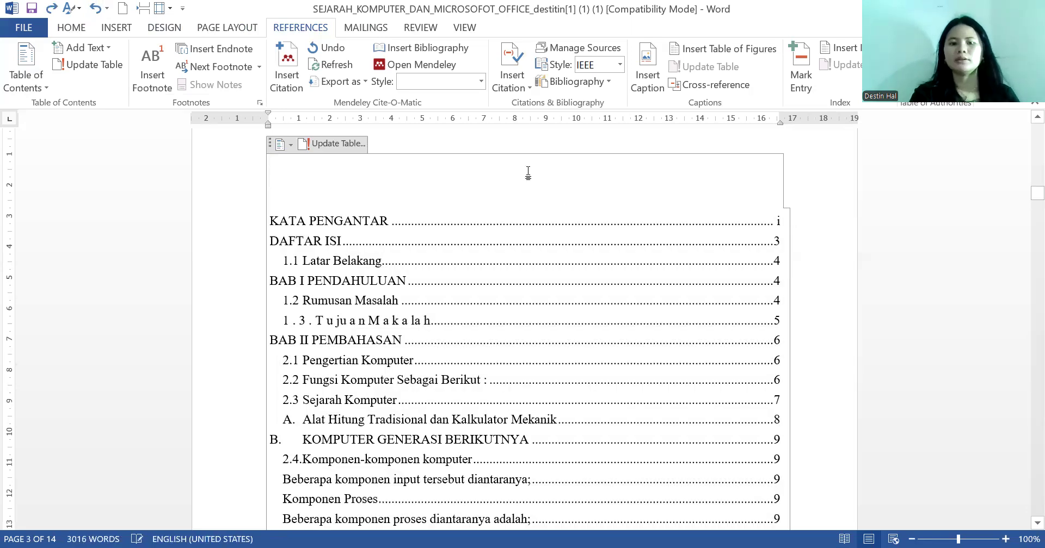
pyautogui.click(800, 153)
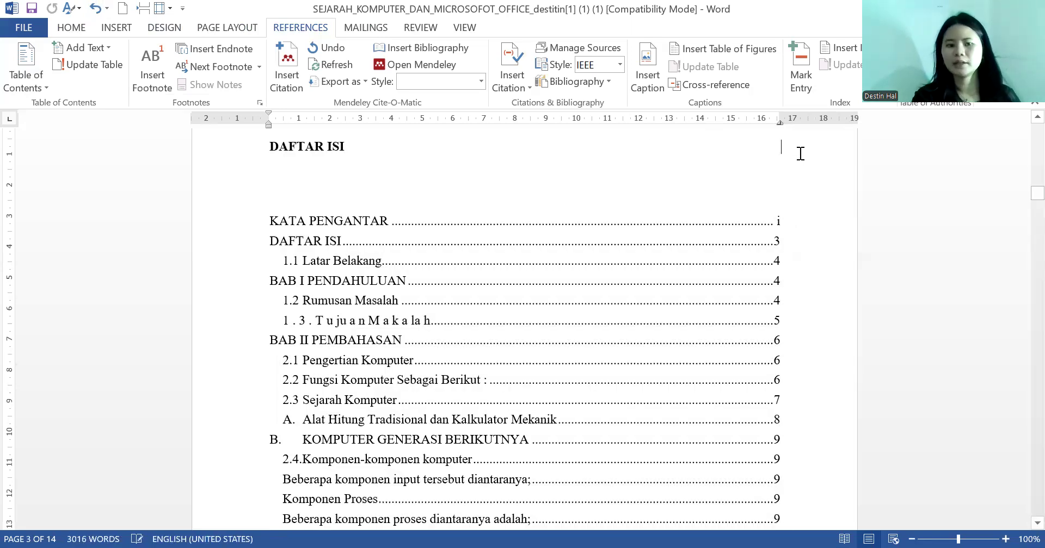
# Check the word count of the 1.1 Latar Belakang text from "Perkembangan teknologi informasi" to "dengan 15% pertahun.".
pyautogui.moveTo(1019, 189)
pyautogui.mouseDown()
pyautogui.moveTo(1020, 231)
pyautogui.moveTo(1019, 190)
pyautogui.mouseUp()
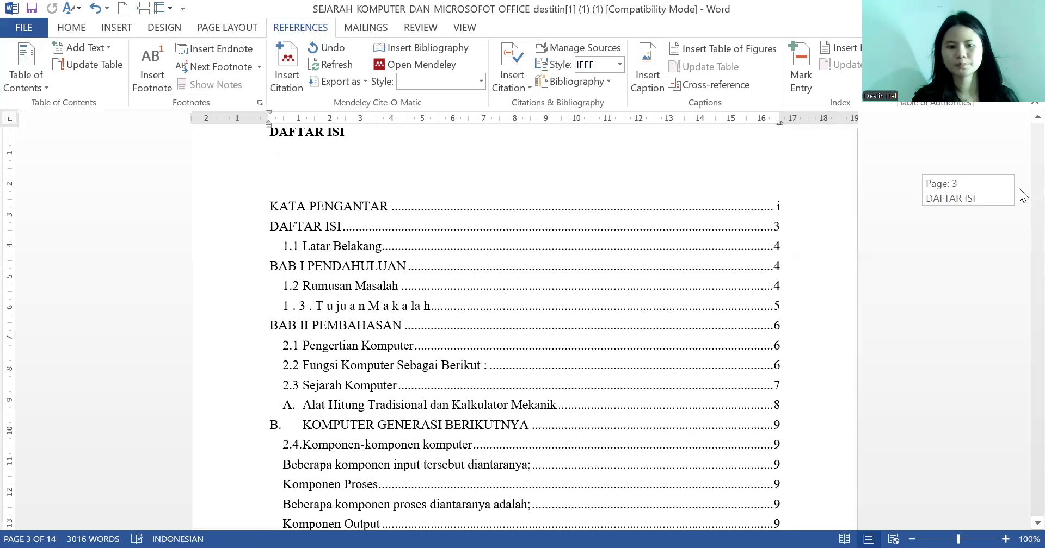
pyautogui.click(481, 303)
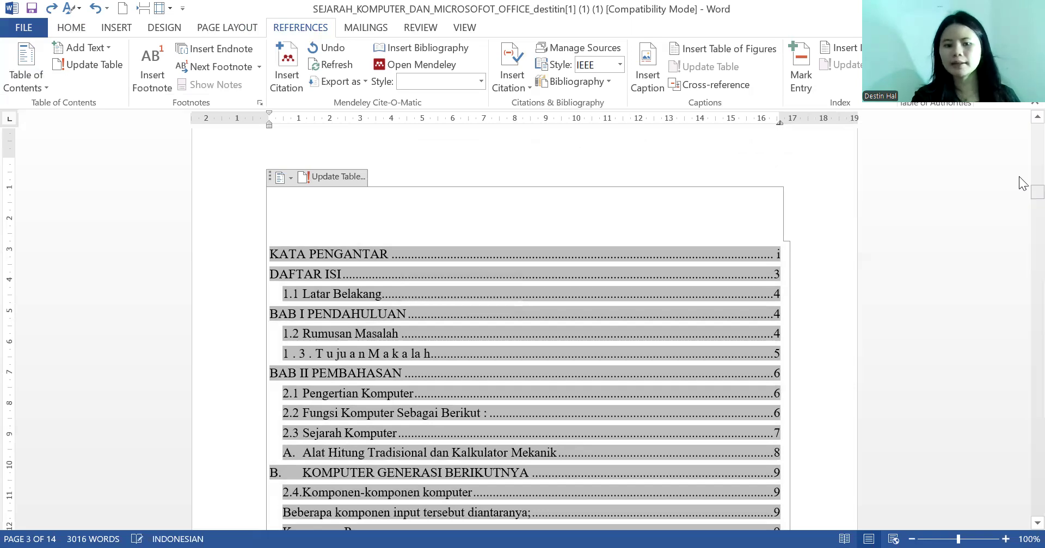
pyautogui.click(780, 494)
pyautogui.moveTo(1036, 192); pyautogui.dragTo(1020, 224)
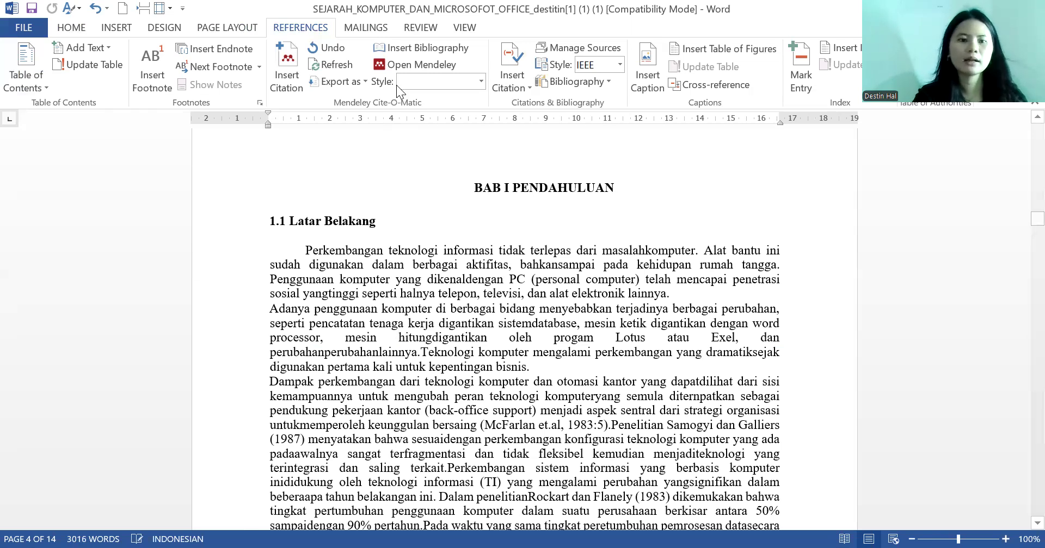
pyautogui.click(365, 27)
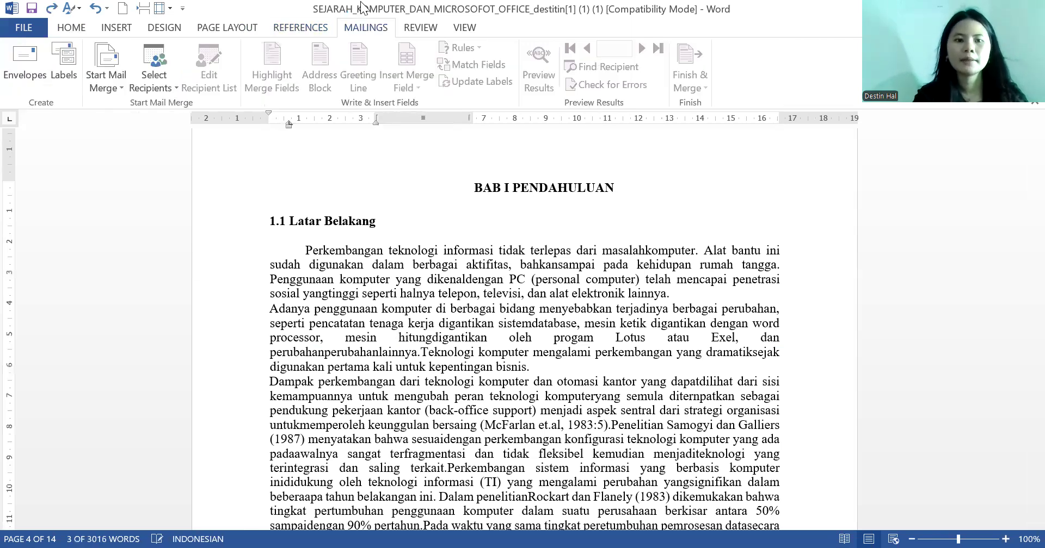
pyautogui.scroll(-1, 363, 8)
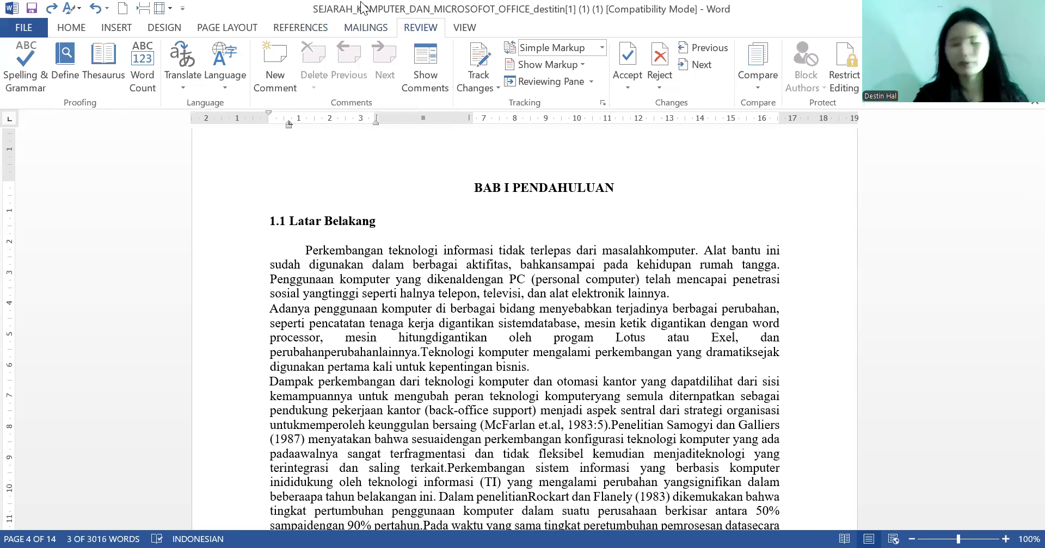
pyautogui.moveTo(306, 248); pyautogui.dragTo(275, 544)
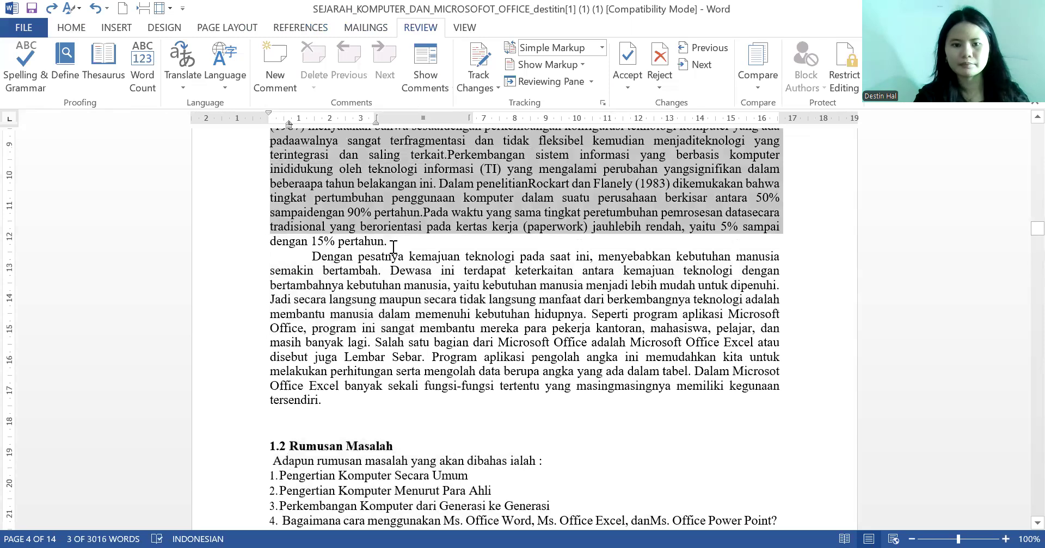
pyautogui.moveTo(385, 242)
pyautogui.mouseDown()
pyautogui.moveTo(383, 255)
pyautogui.moveTo(385, 243)
pyautogui.mouseUp()
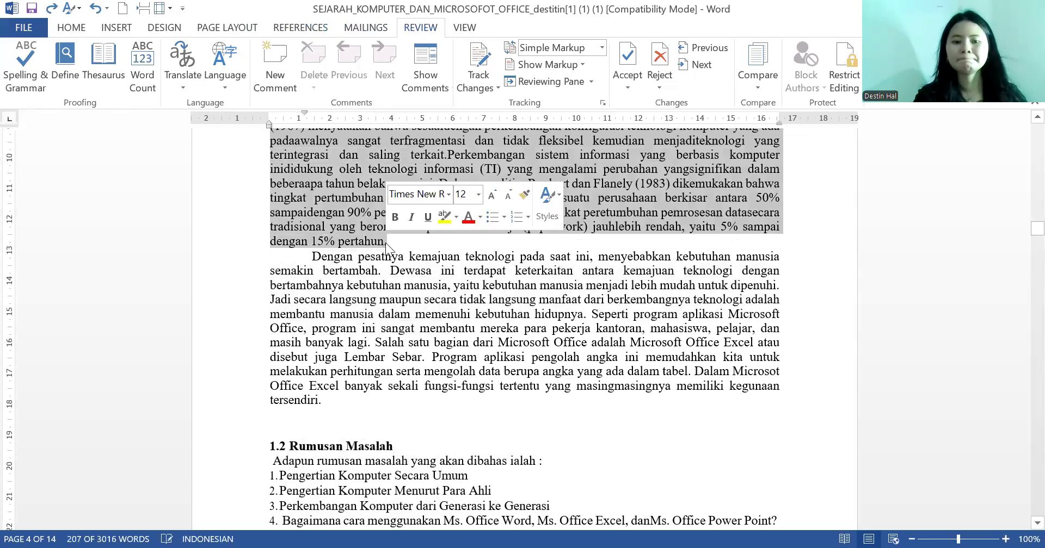
pyautogui.click(151, 87)
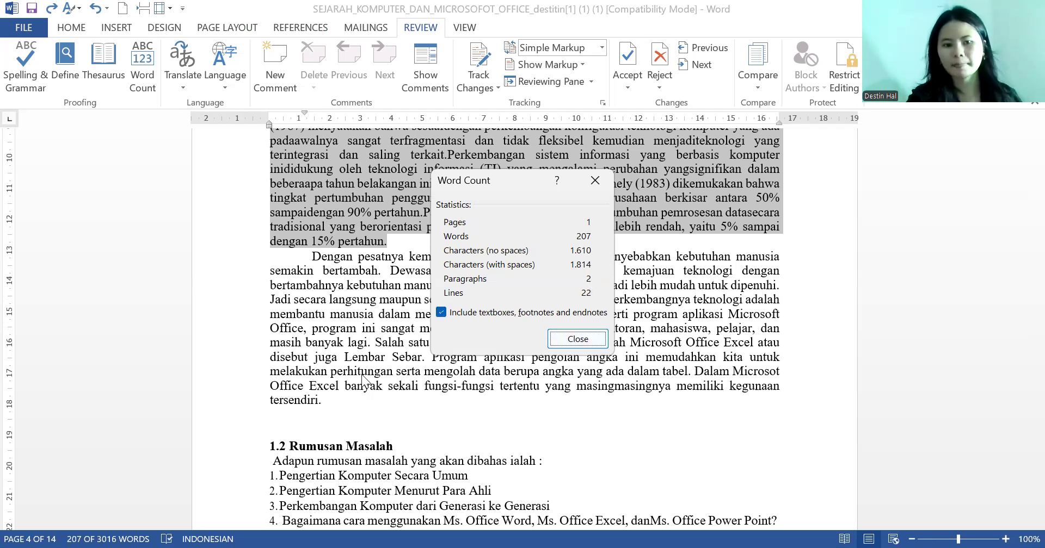
pyautogui.click(583, 336)
# Review the page numbers on the front pages and open the Section 2 footer below KATA PENGANTAR for editing.
pyautogui.scroll(4, 583, 336)
pyautogui.scroll(20, 584, 335)
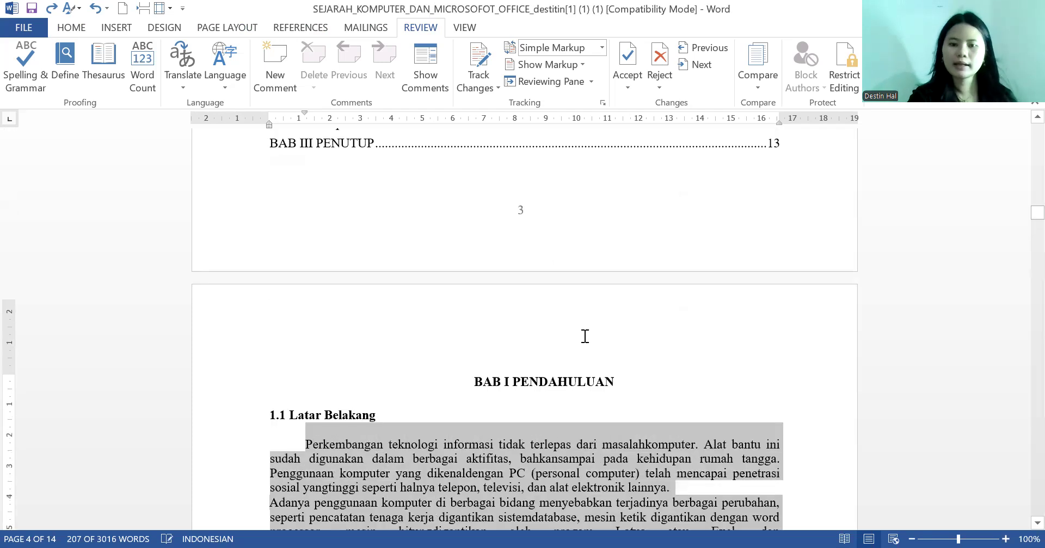
pyautogui.scroll(15, 583, 335)
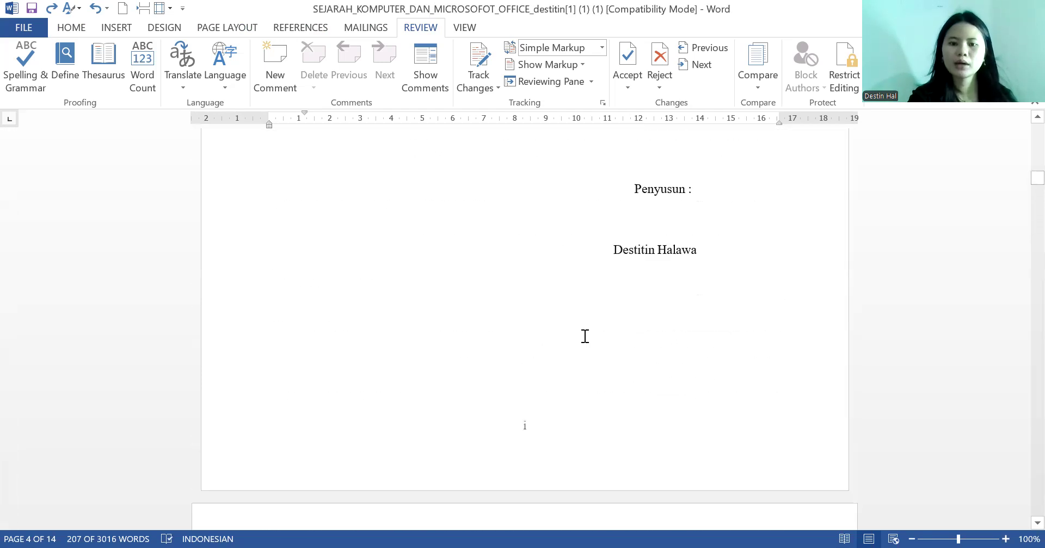
pyautogui.scroll(12, 583, 335)
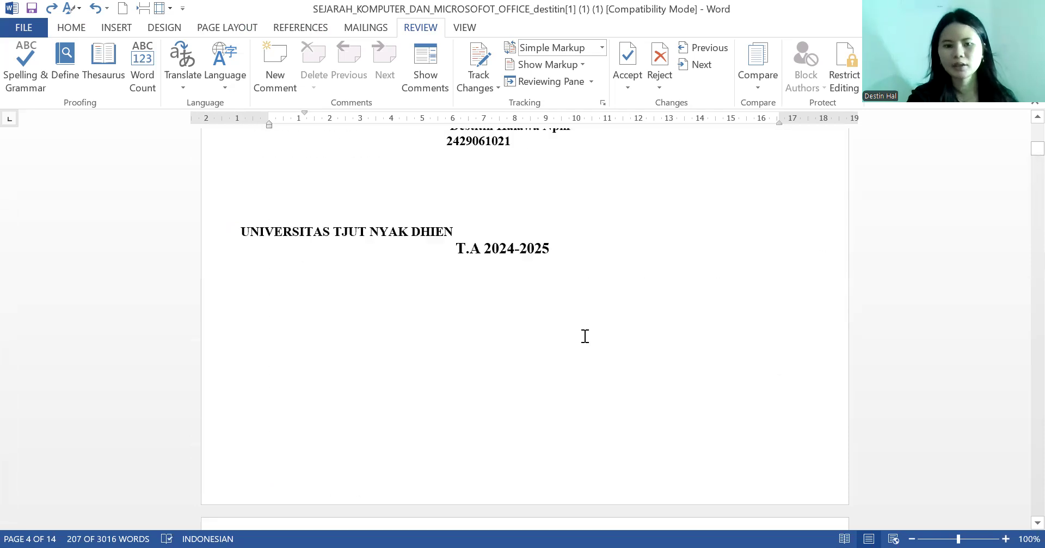
pyautogui.scroll(-6, 584, 336)
pyautogui.scroll(-20, 584, 337)
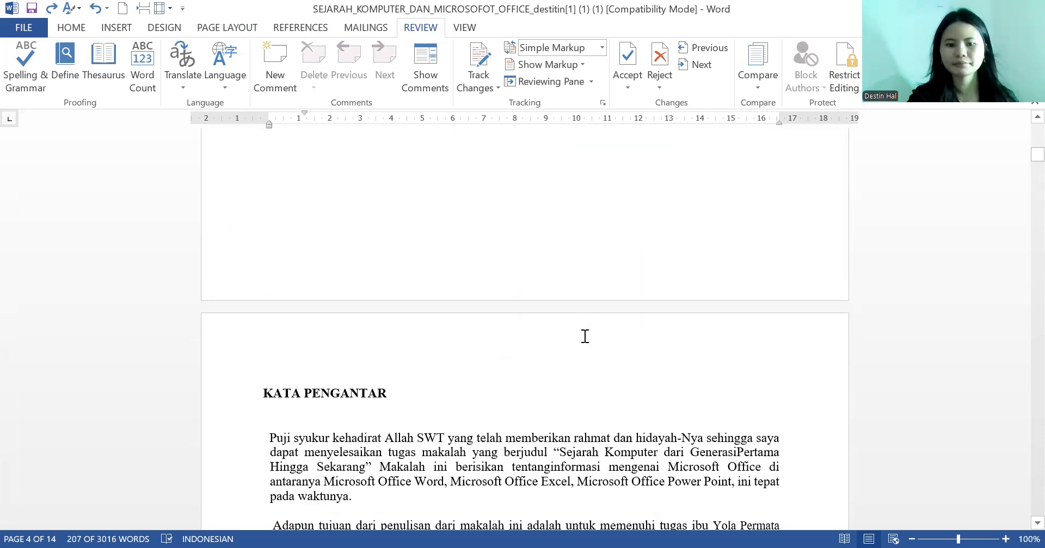
pyautogui.scroll(-2, 585, 337)
pyautogui.scroll(2, 583, 336)
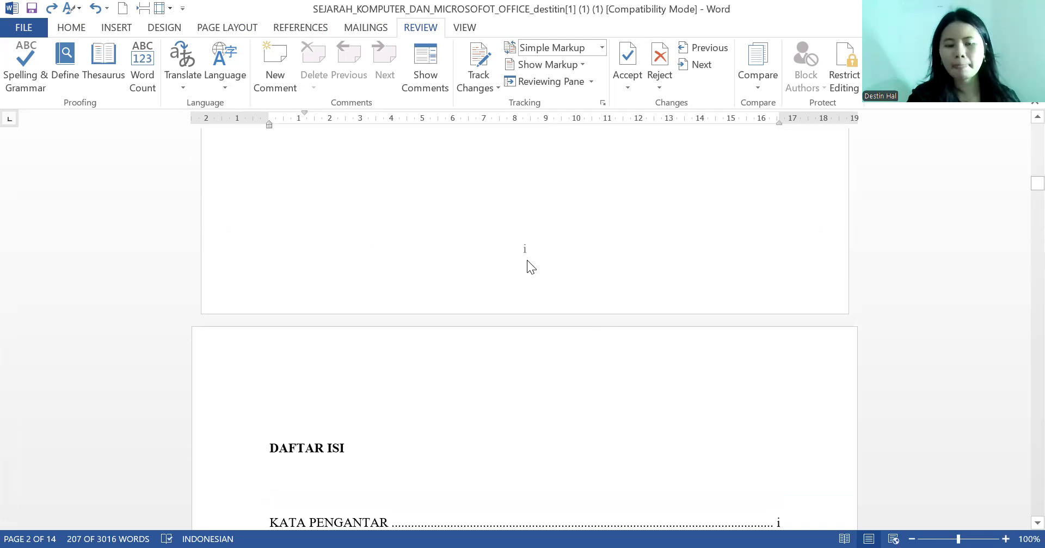
pyautogui.doubleClick(526, 260)
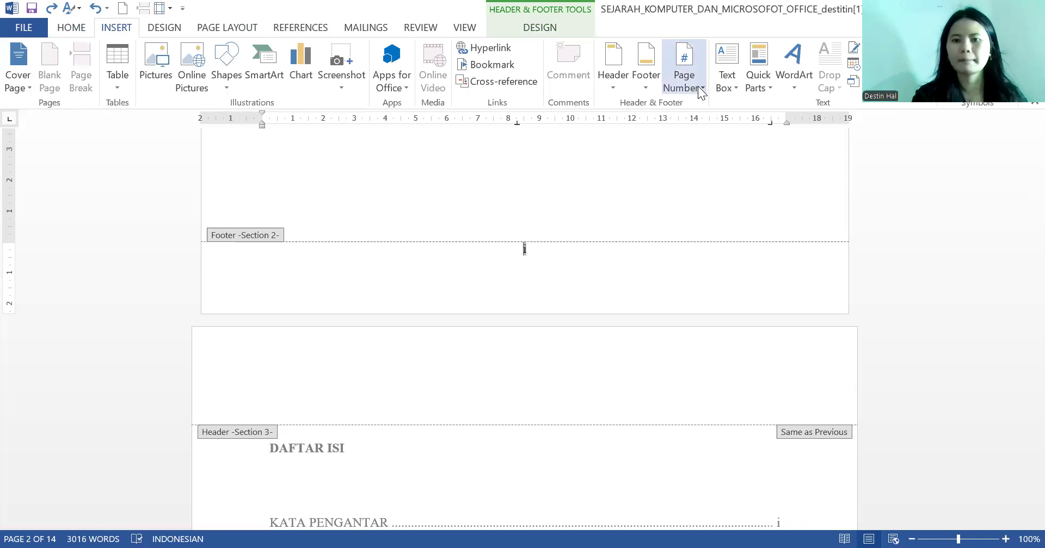
# Try Plain Number 2 and Plain Number 1 as top-of-page numbers on the KATA PENGANTAR page, and undo both.
pyautogui.click(701, 90)
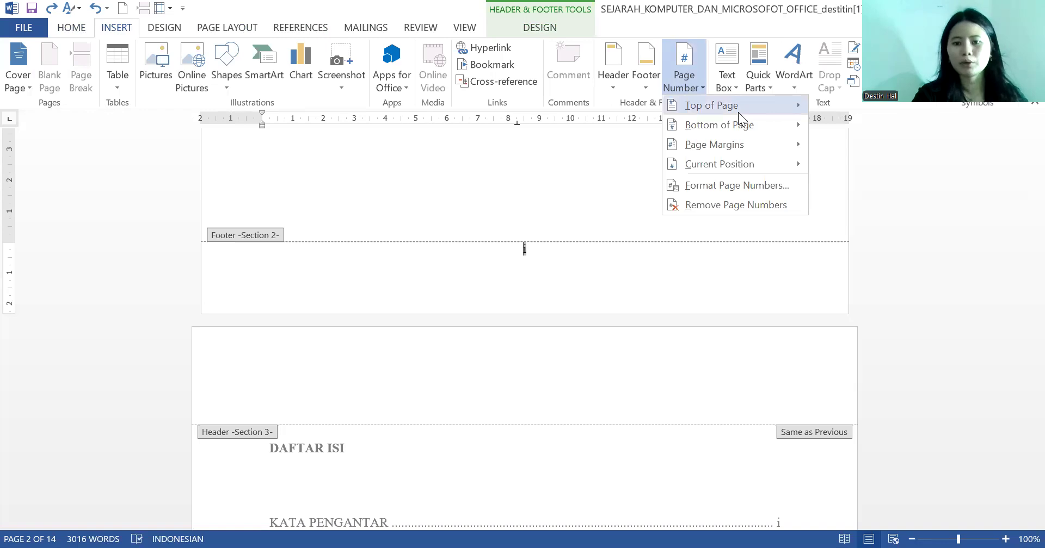
pyautogui.moveTo(738, 112)
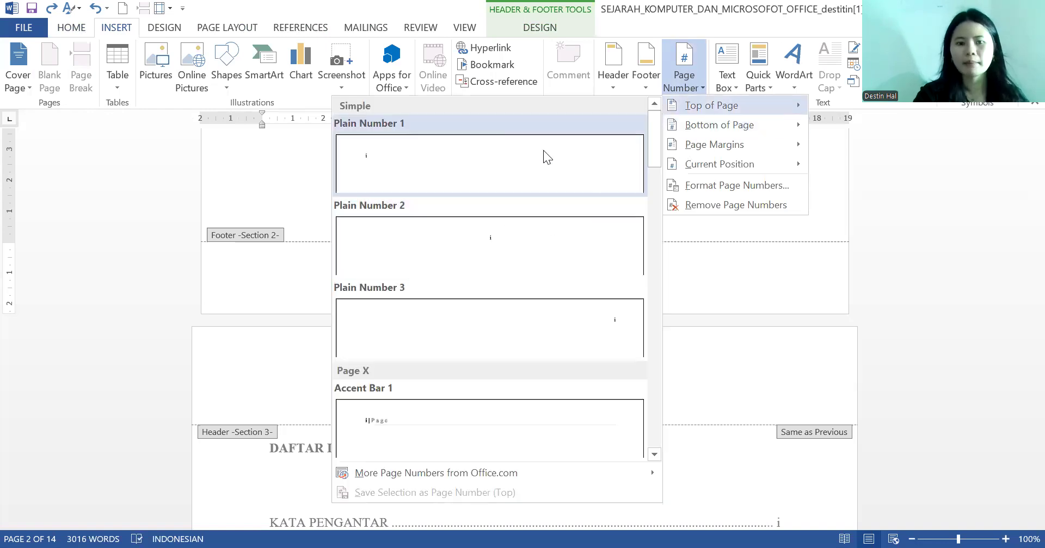
pyautogui.click(534, 252)
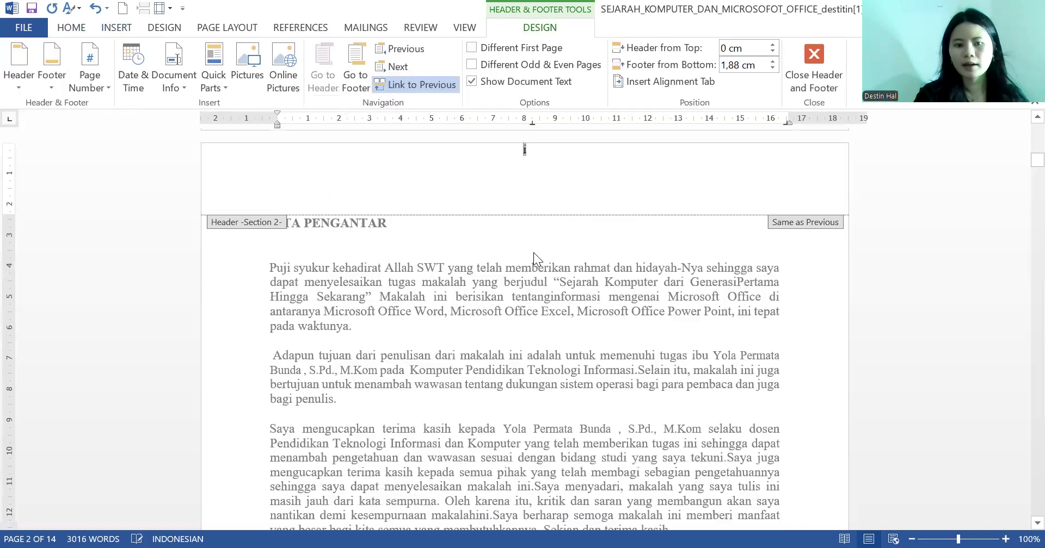
pyautogui.click(115, 26)
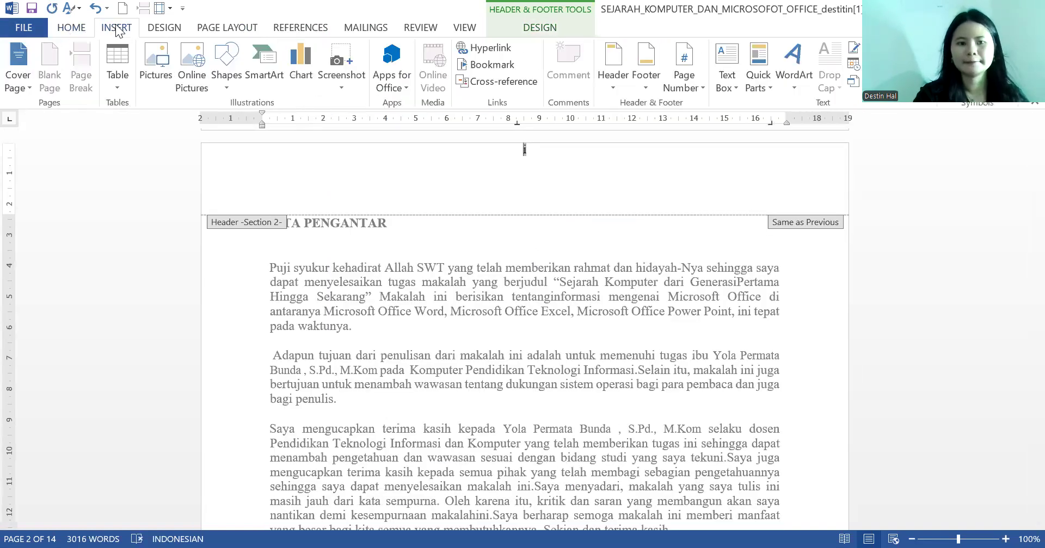
pyautogui.click(680, 90)
pyautogui.moveTo(703, 106)
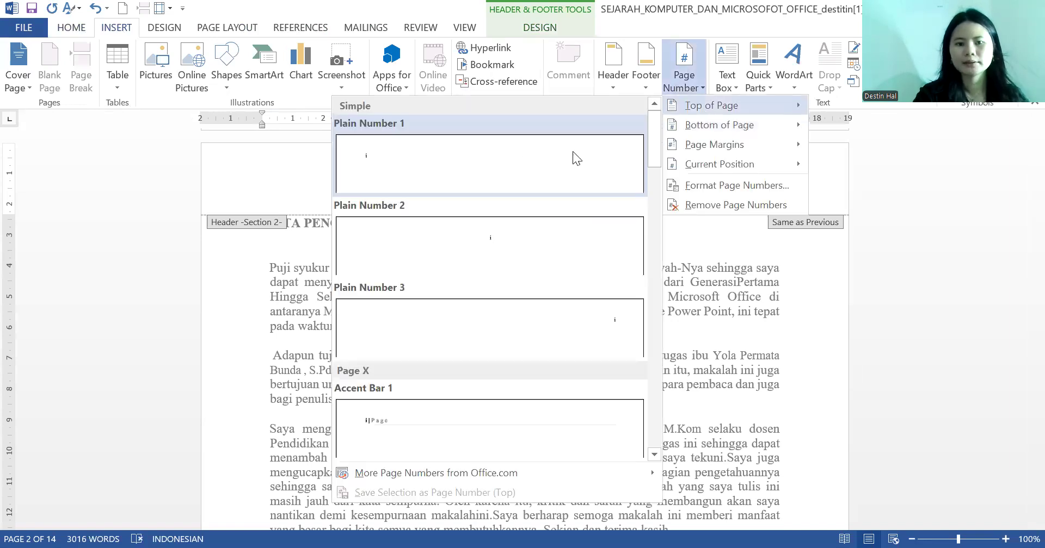
pyautogui.click(573, 153)
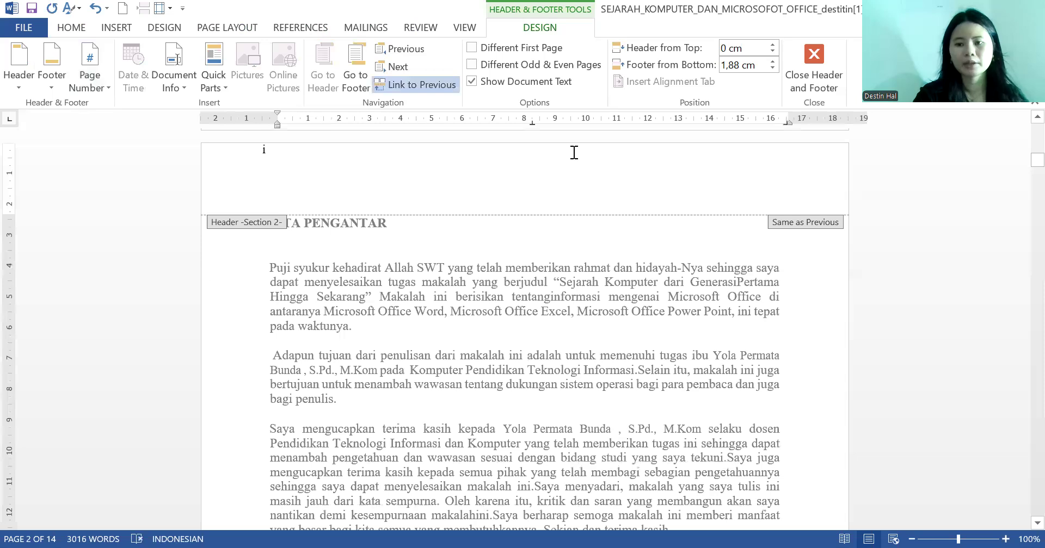
pyautogui.click(103, 27)
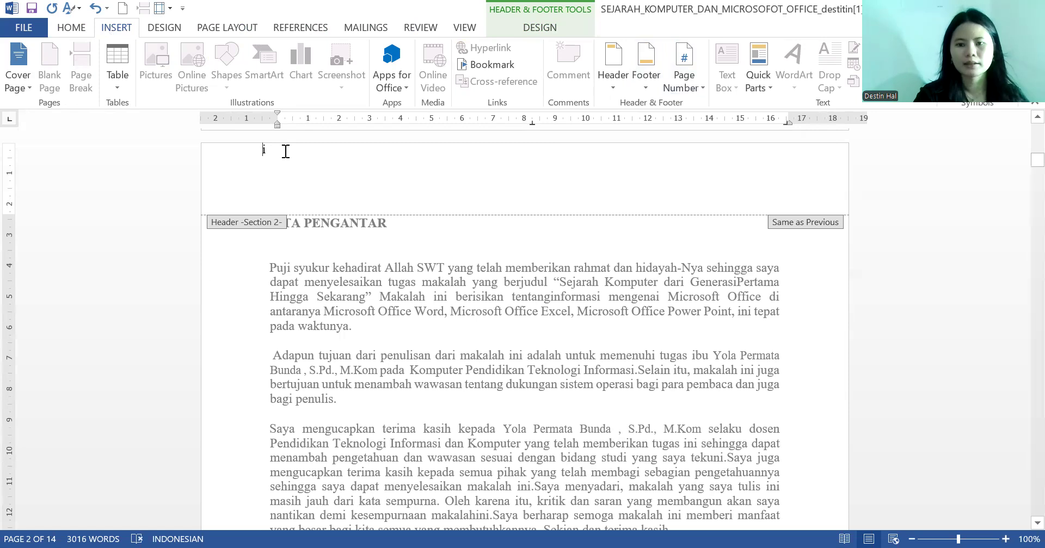
pyautogui.click(97, 10)
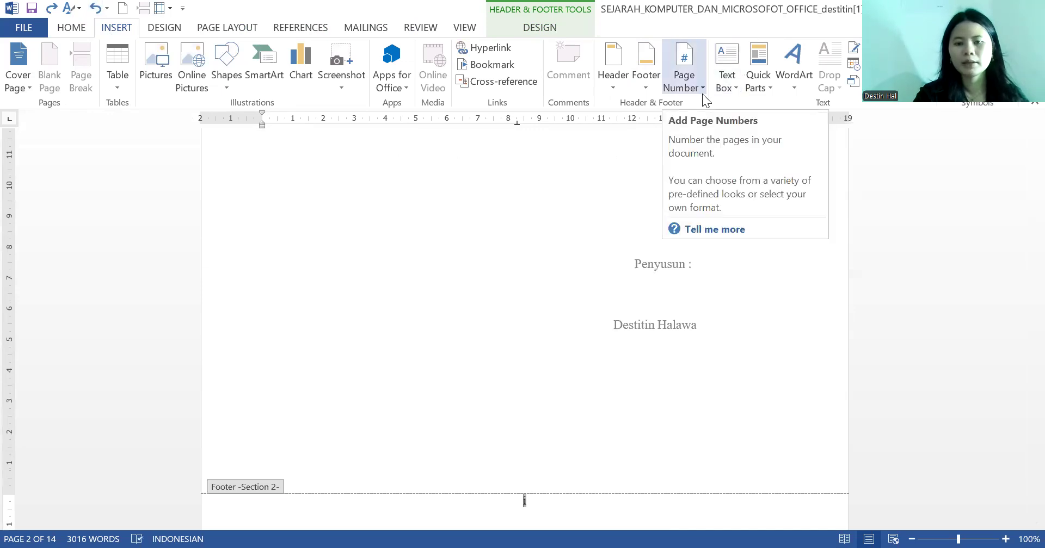
# Replace the page number in the Section 2 footer with a manually entered 1.
pyautogui.click(554, 503)
pyautogui.press('BackSpace')
pyautogui.write('1')
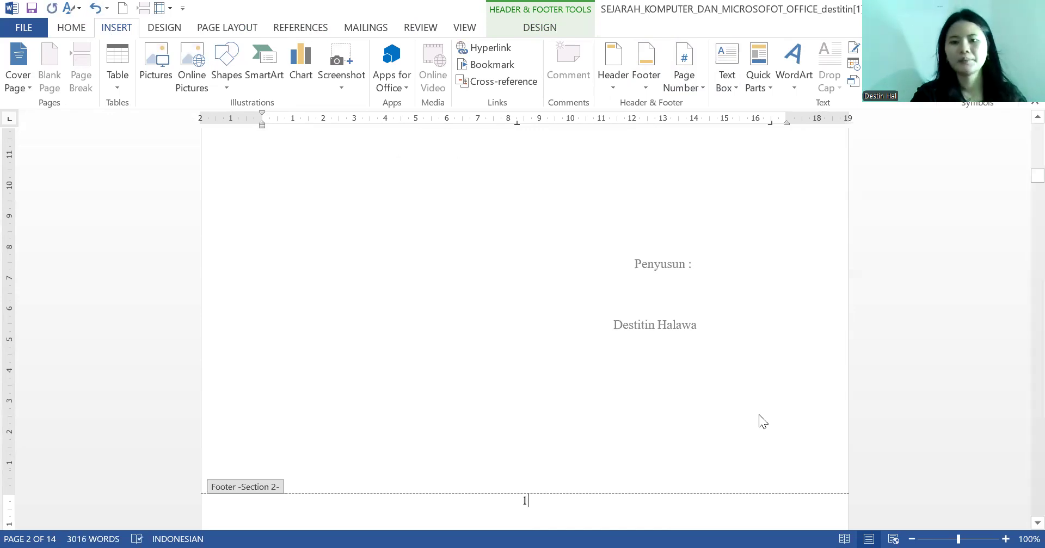
# Apply the i, ii, iii, … page number format to Section 2, starting at i.
pyautogui.click(687, 91)
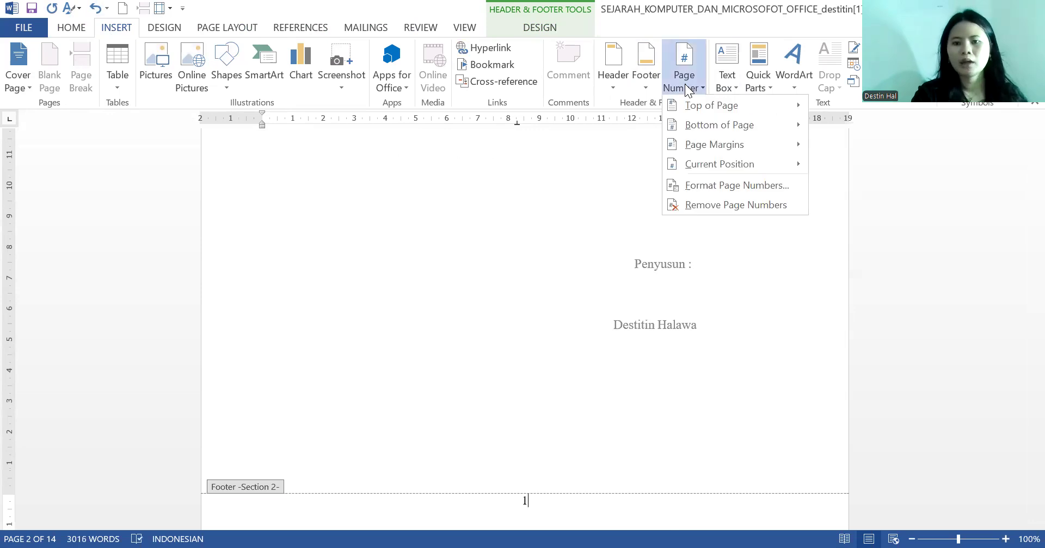
pyautogui.click(760, 187)
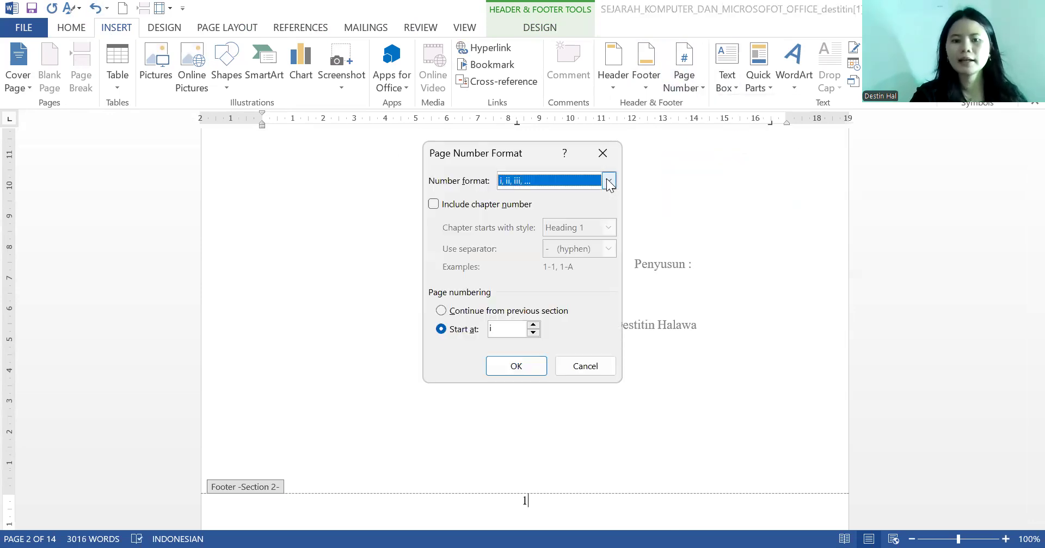
pyautogui.click(608, 181)
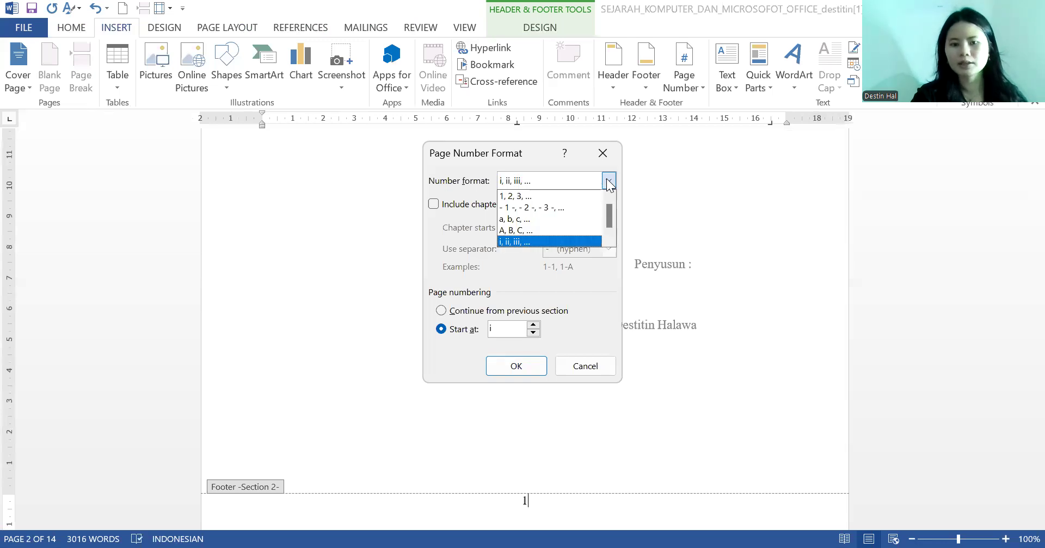
pyautogui.click(575, 240)
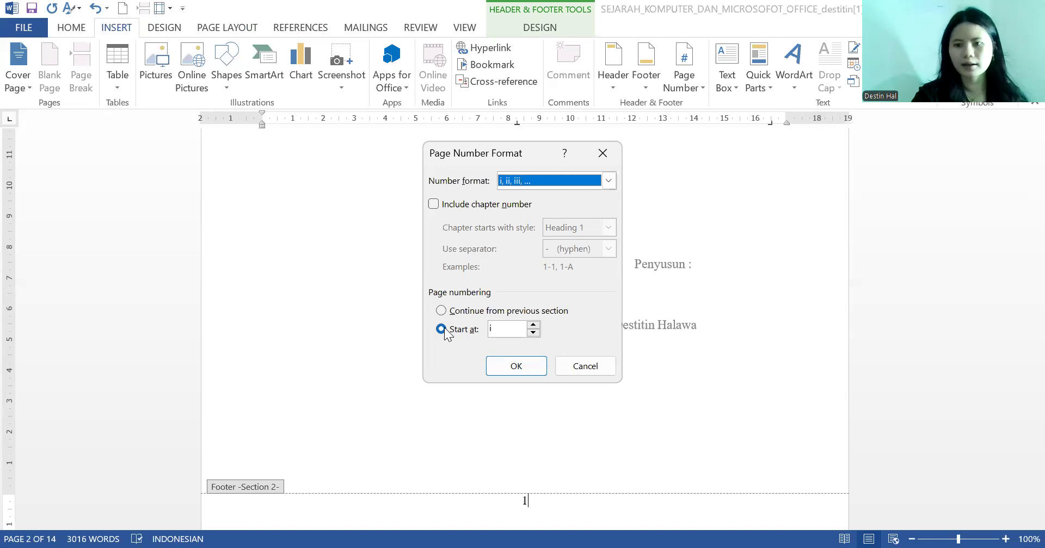
pyautogui.click(538, 373)
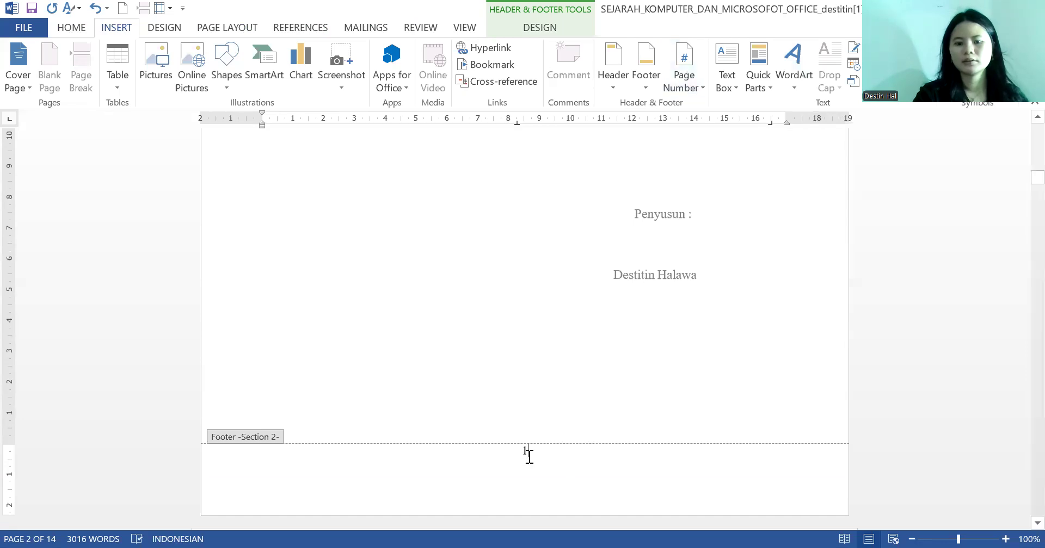
# Clear the number from the Section 2 footer and set its page number format to A, B, C, … starting at A.
pyautogui.press('BackSpace')
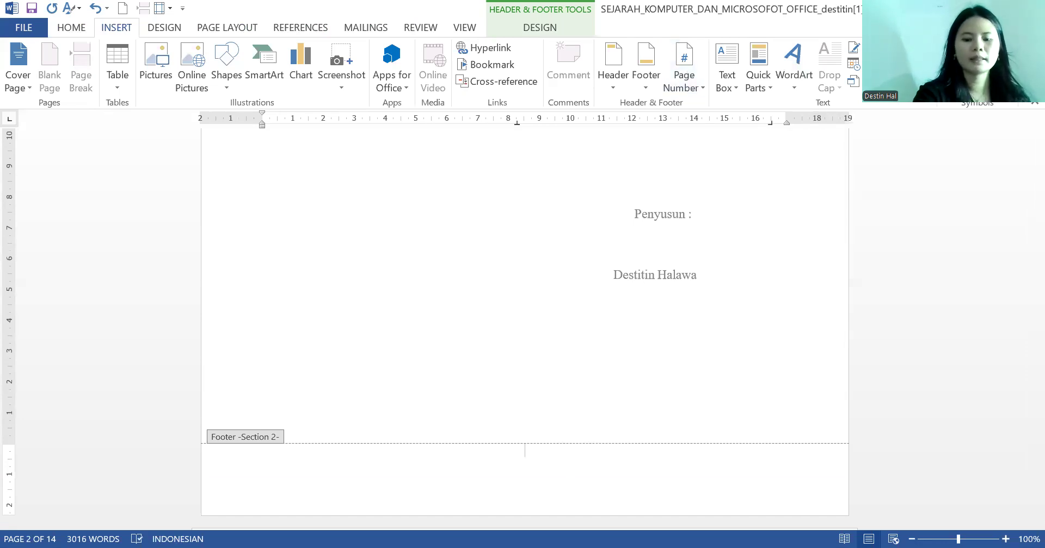
pyautogui.click(688, 84)
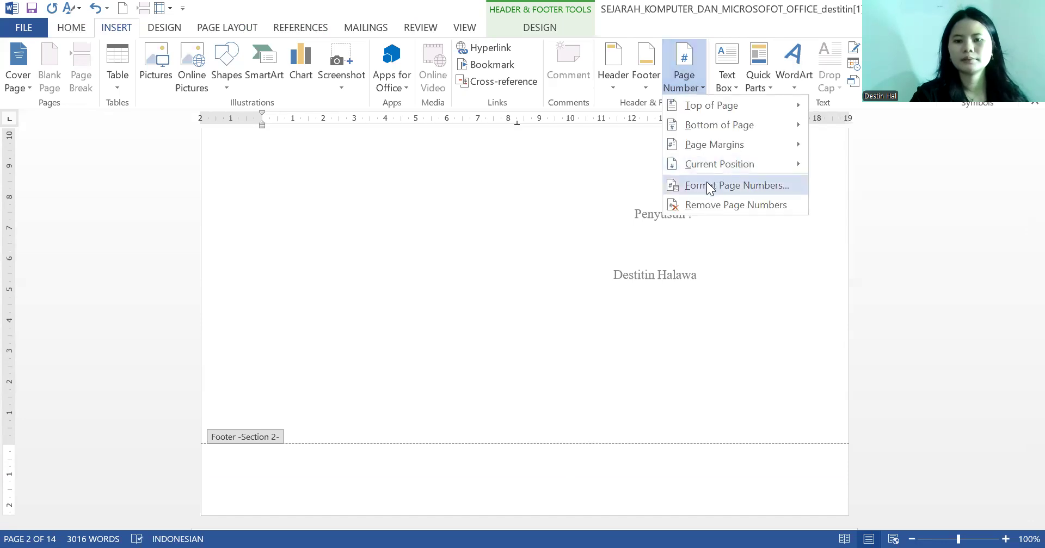
pyautogui.click(706, 185)
pyautogui.click(516, 367)
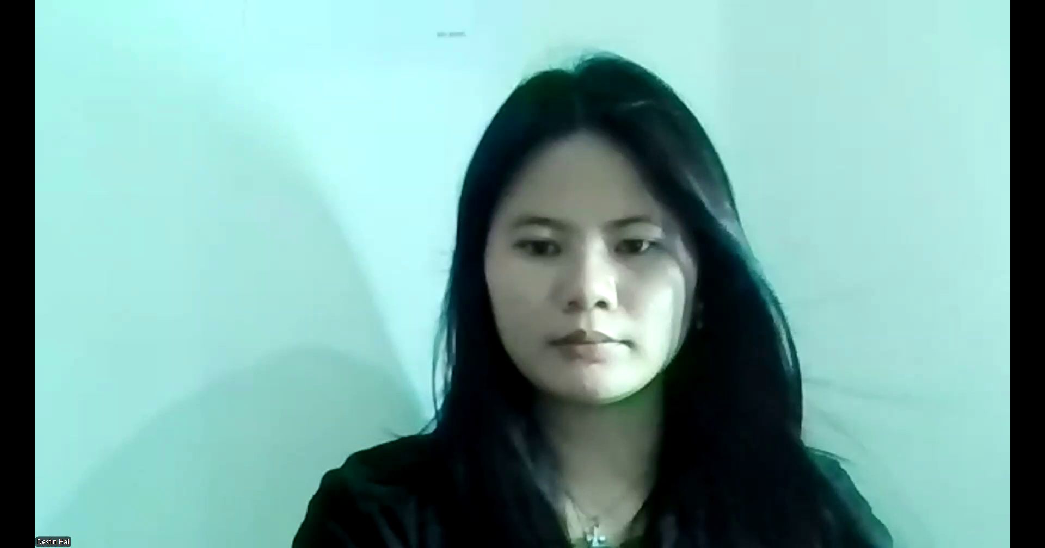
pyautogui.click(558, 182)
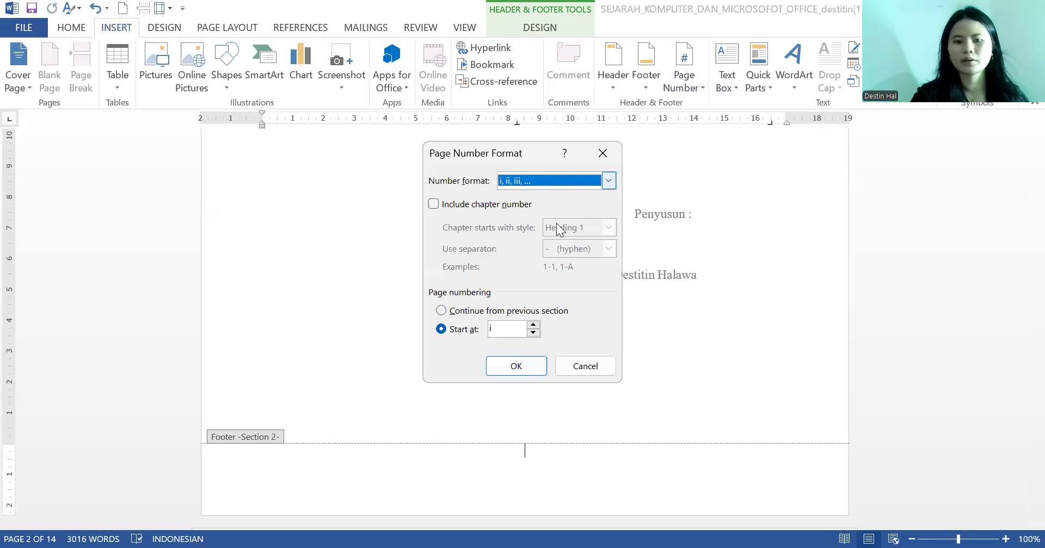
pyautogui.click(558, 231)
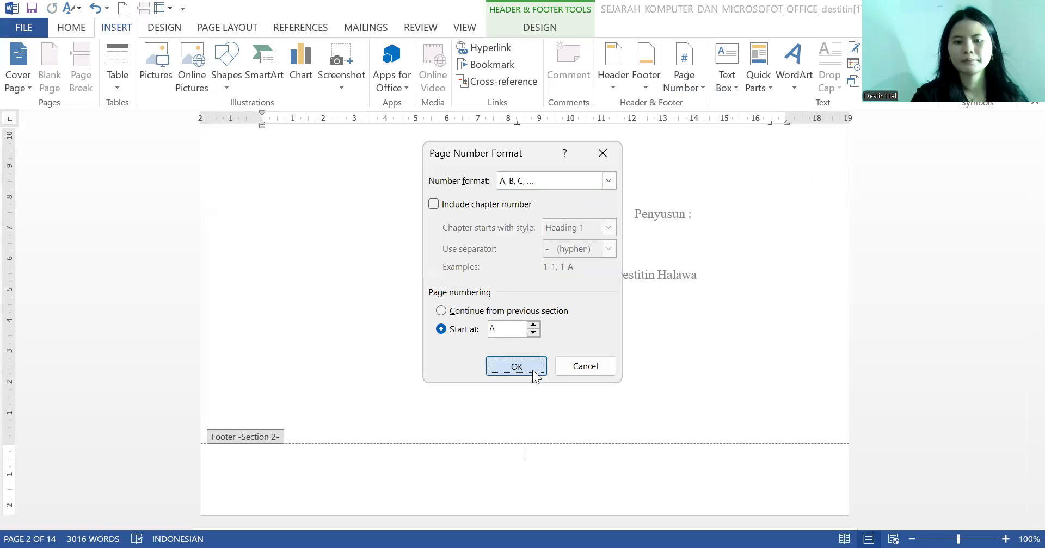
pyautogui.click(516, 367)
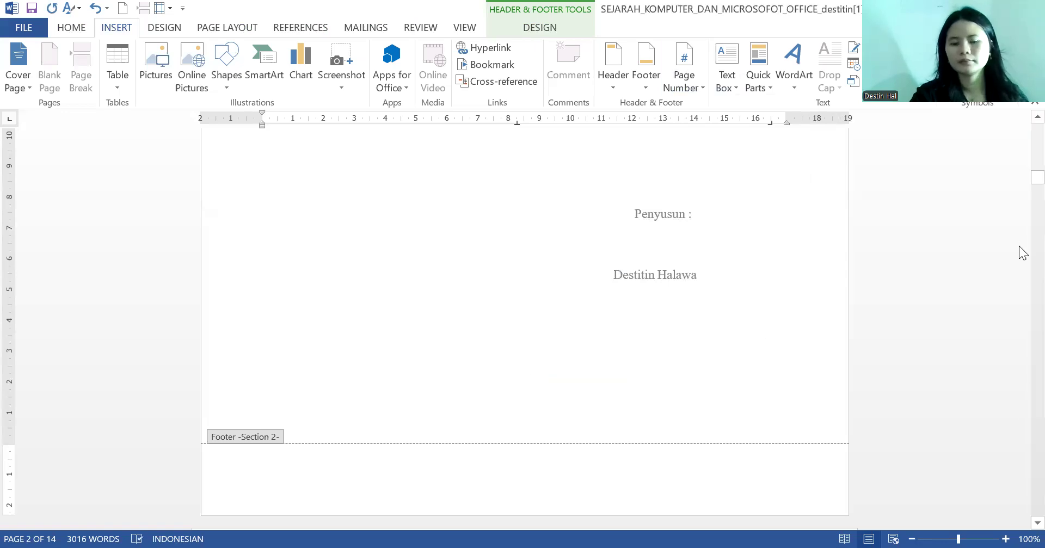
# Enter i manually as the page number in the empty Section 2 footer of the KATA PENGANTAR page.
pyautogui.scroll(-3, 1020, 252)
pyautogui.scroll(15, 1021, 251)
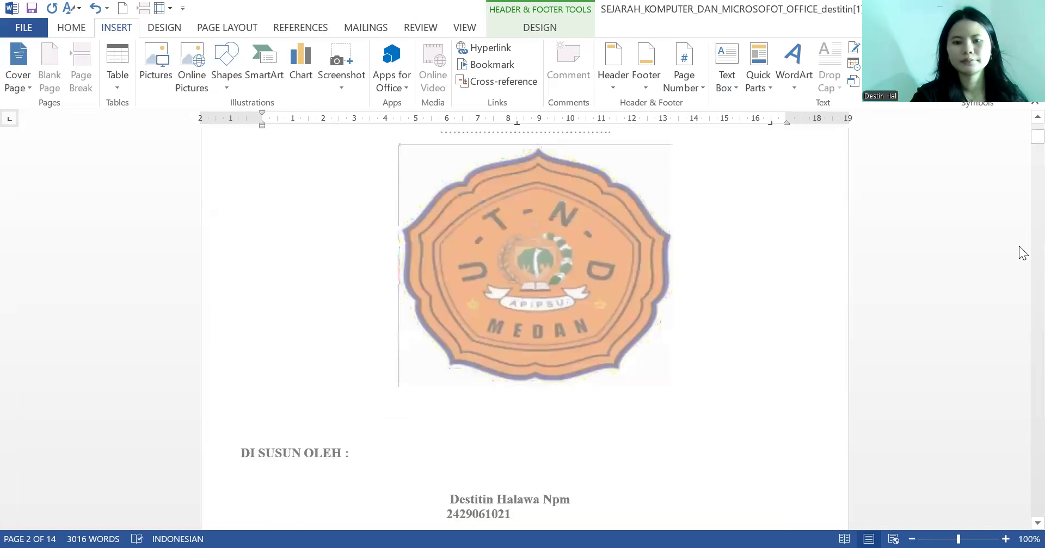
pyautogui.scroll(-15, 1021, 252)
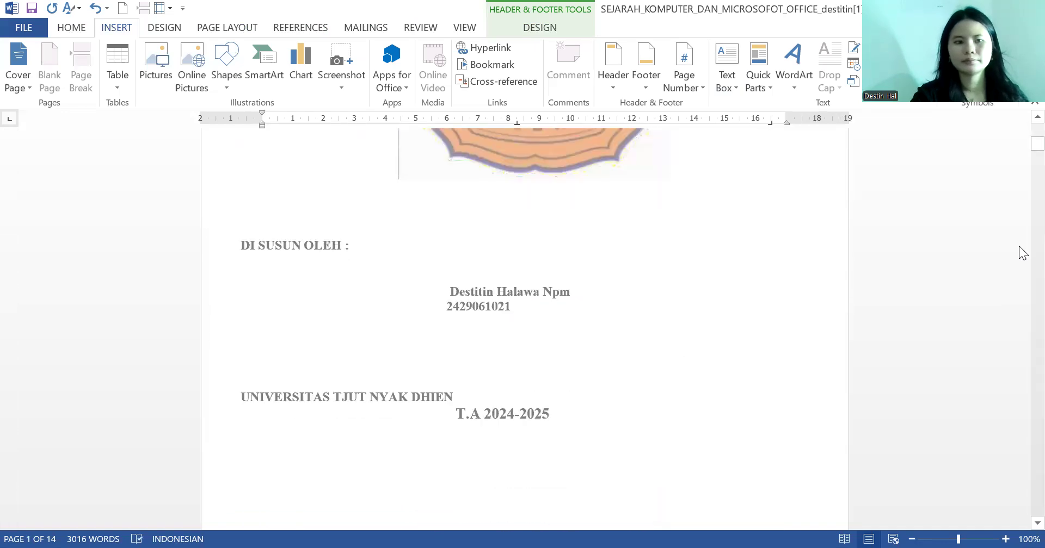
pyautogui.scroll(-10, 1021, 252)
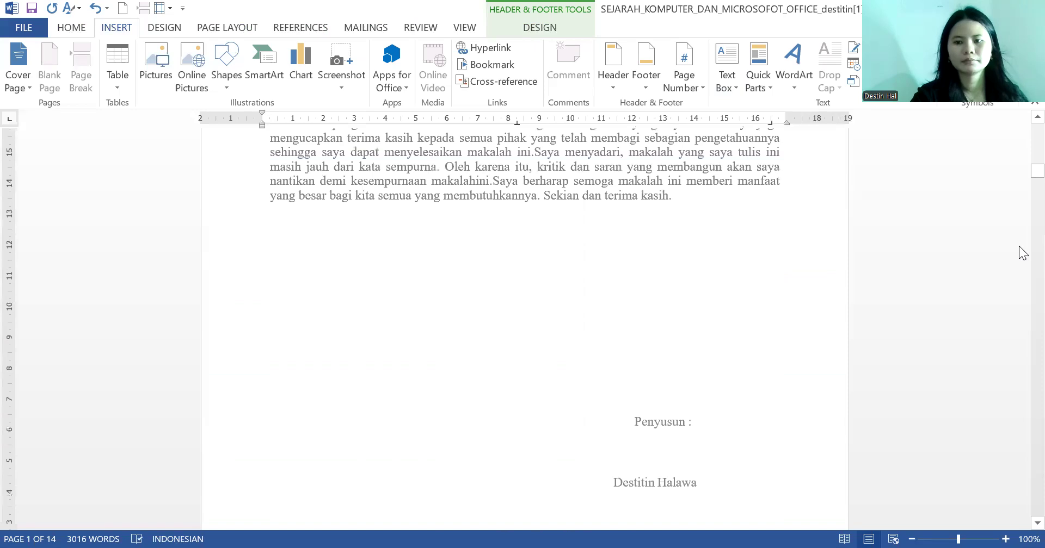
pyautogui.scroll(-1, 1022, 253)
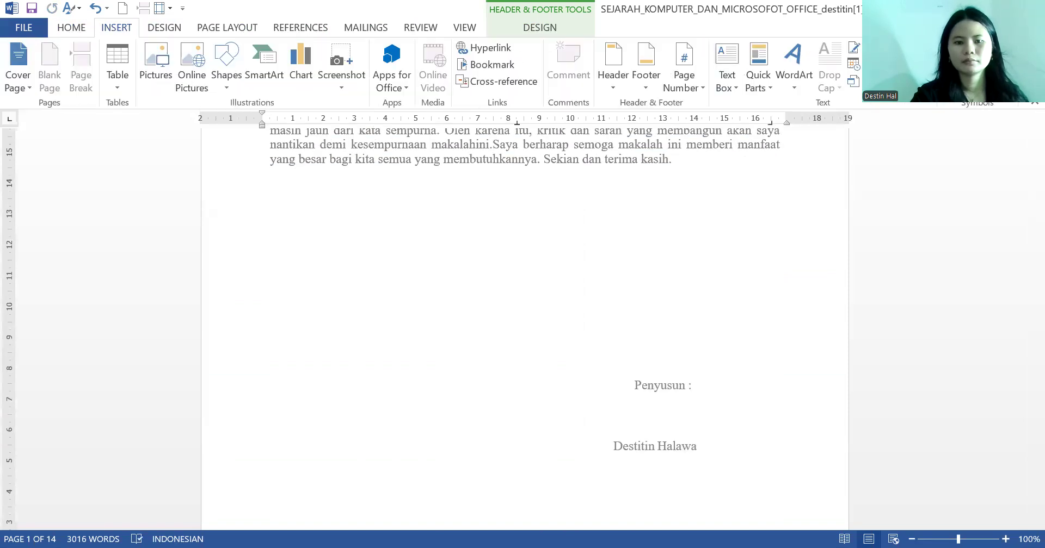
pyautogui.scroll(-10, 566, 275)
pyautogui.scroll(-2, 566, 275)
pyautogui.scroll(3, 567, 276)
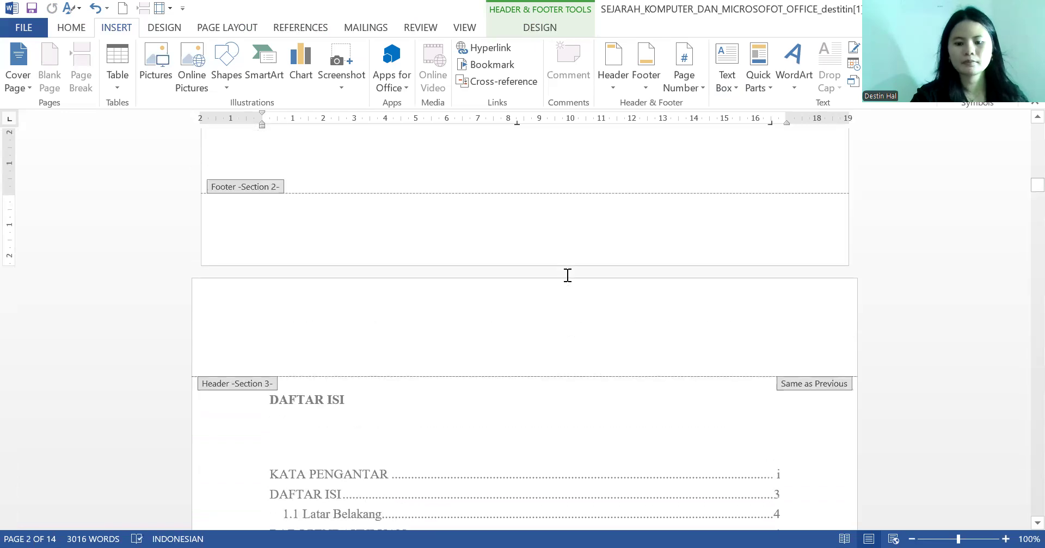
pyautogui.write('i')
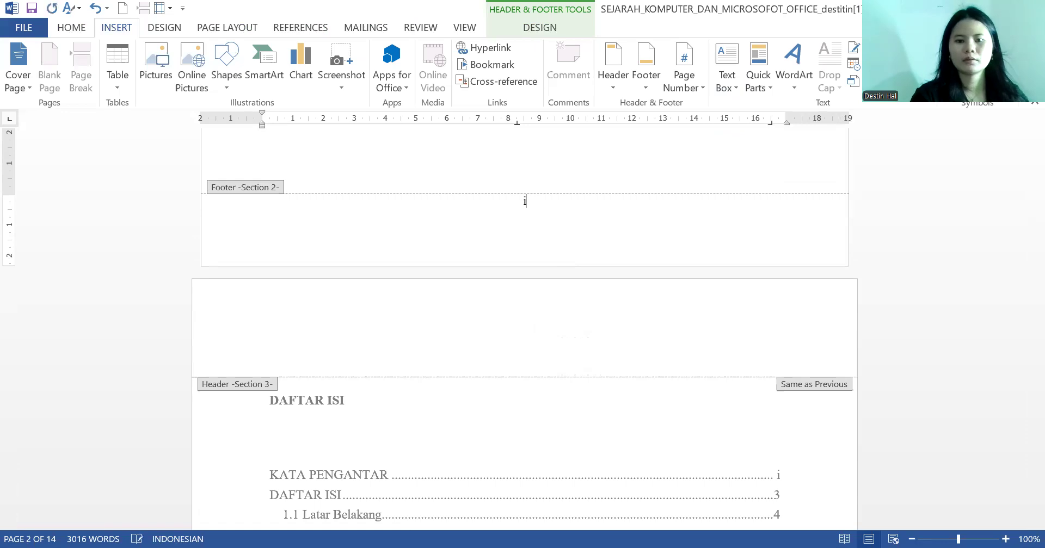
# Examine the footer page numbers from the DAFTAR ISI page through the last page of the document.
pyautogui.scroll(5, 522, 327)
pyautogui.scroll(-15, 522, 326)
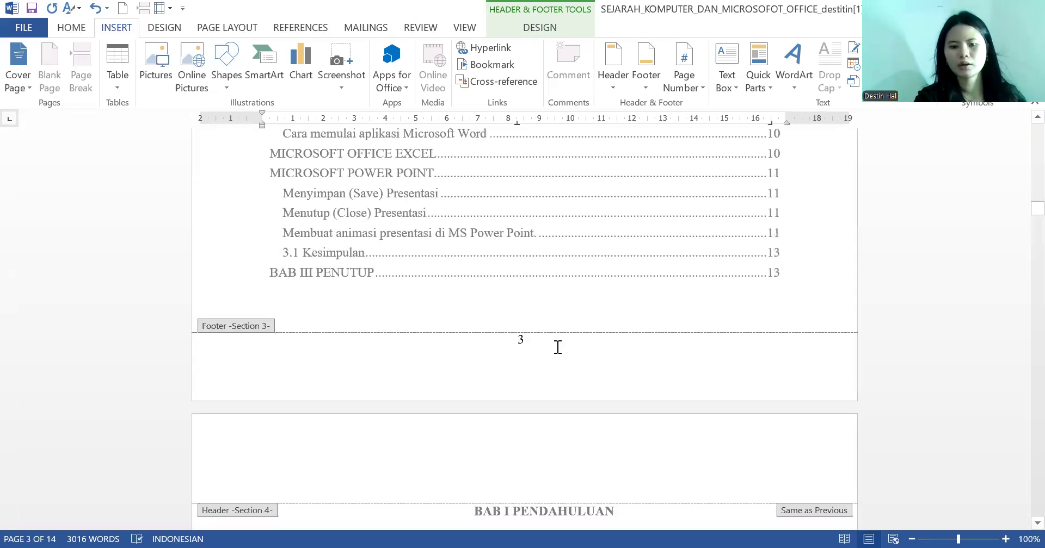
pyautogui.scroll(-3, 559, 351)
pyautogui.scroll(-8, 558, 354)
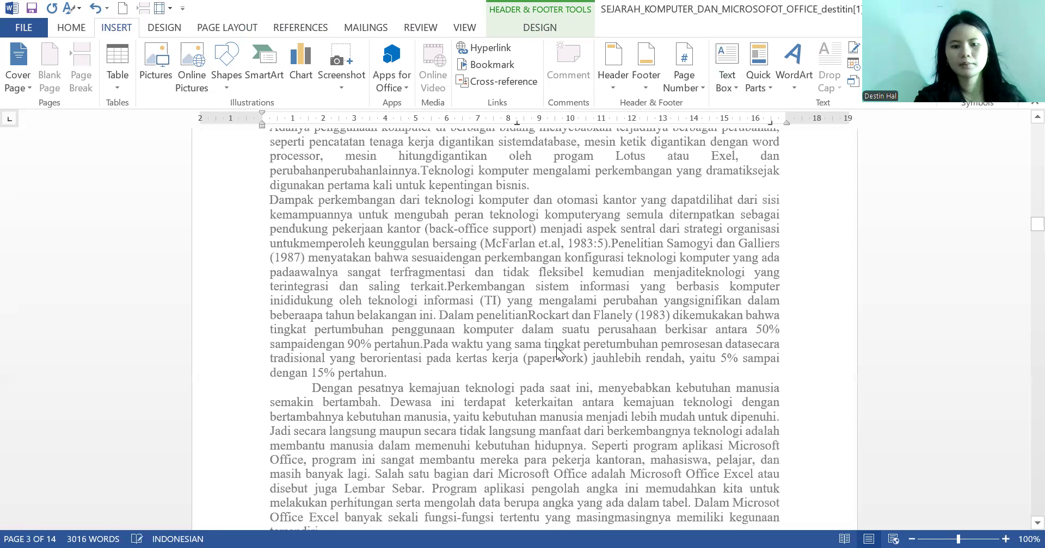
pyautogui.scroll(-20, 556, 351)
pyautogui.scroll(-20, 556, 354)
pyautogui.scroll(-20, 556, 347)
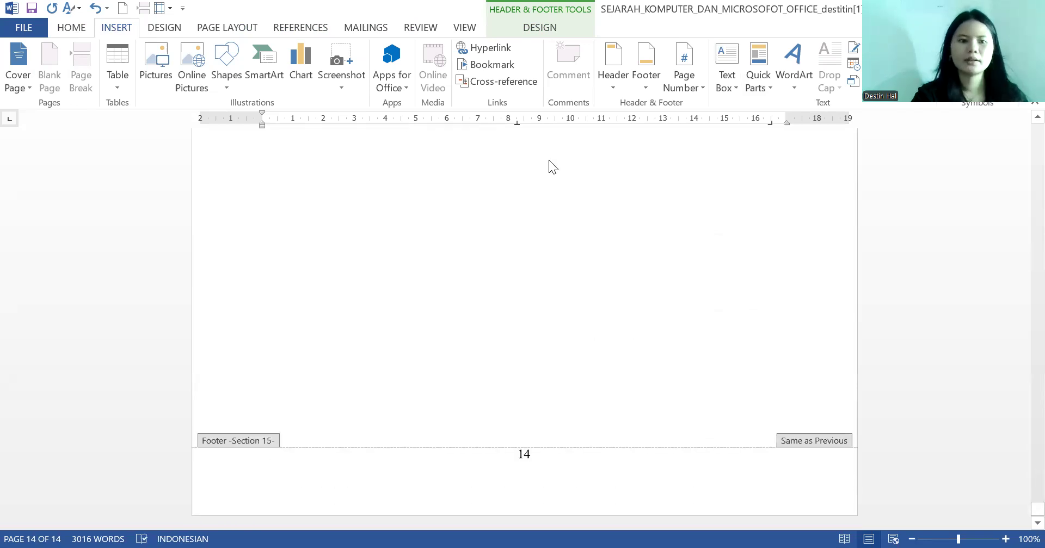
# Close footer editing and return to the body text, going back to the Komponen Output section on page 9.
pyautogui.doubleClick(525, 250)
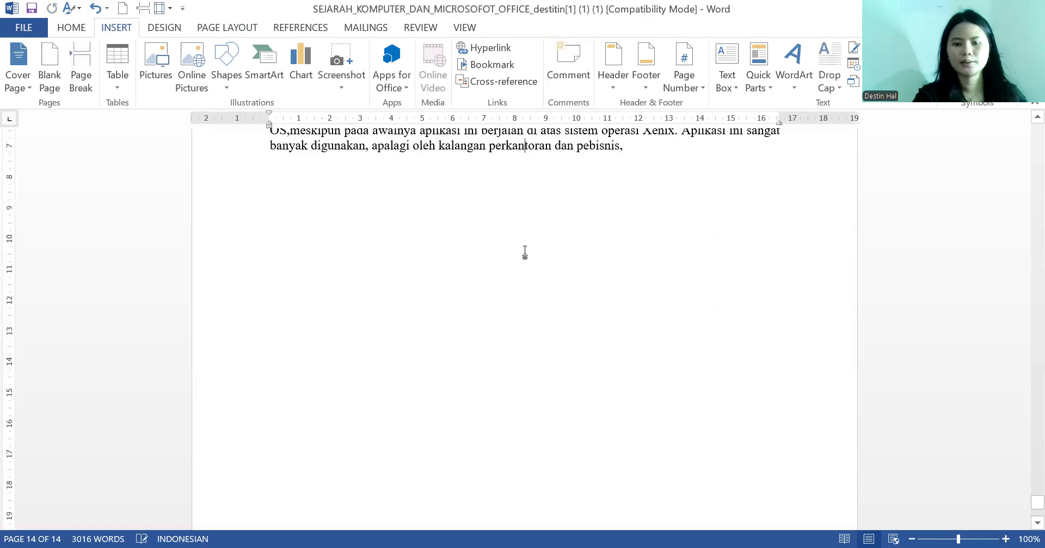
pyautogui.scroll(20, 525, 251)
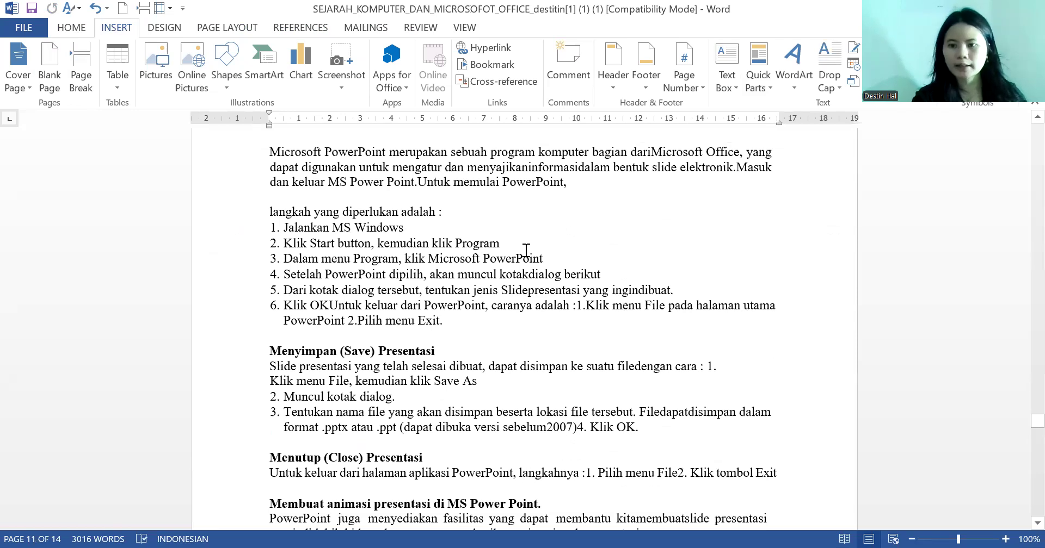
pyautogui.scroll(10, 525, 250)
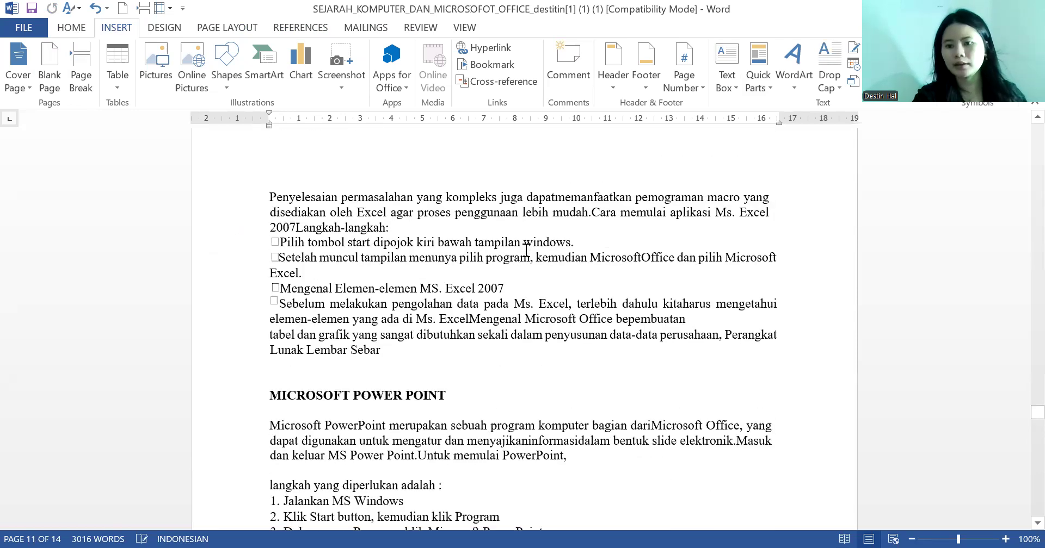
pyautogui.scroll(9, 525, 250)
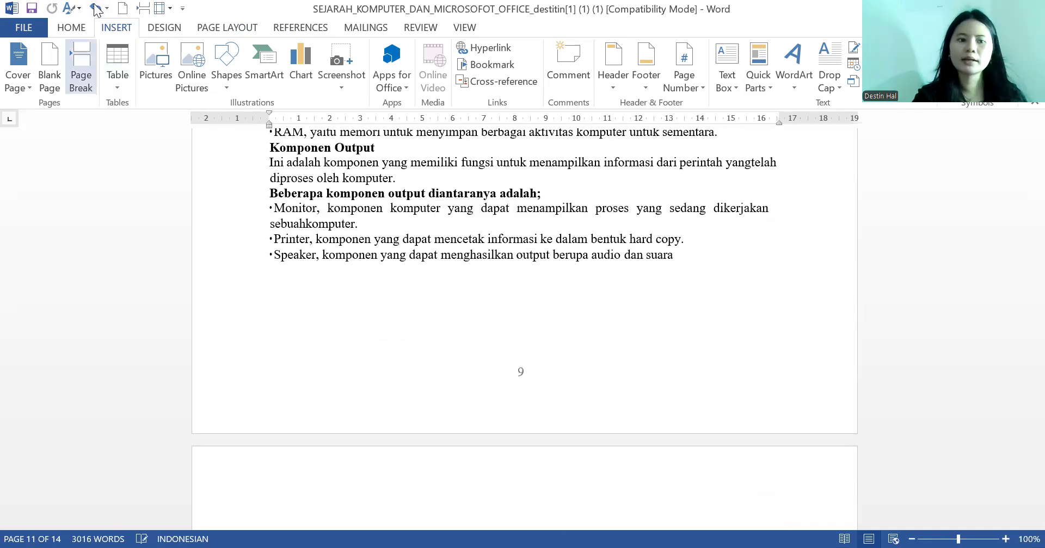
# Draw a table frame about 10.85 cm wide and 4.27 cm high above the Pilih Custom Animation line on page 12.
pyautogui.click(118, 82)
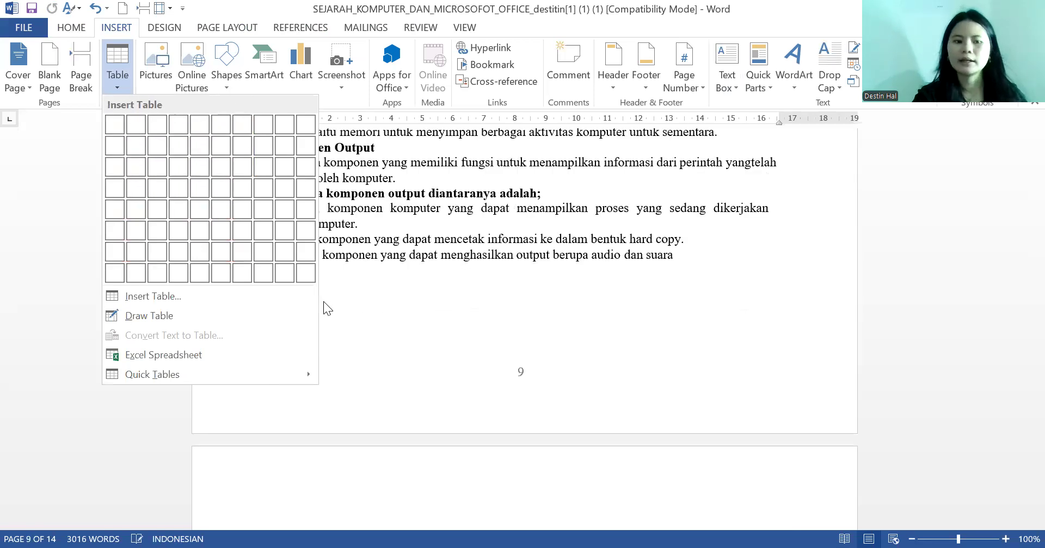
pyautogui.click(220, 319)
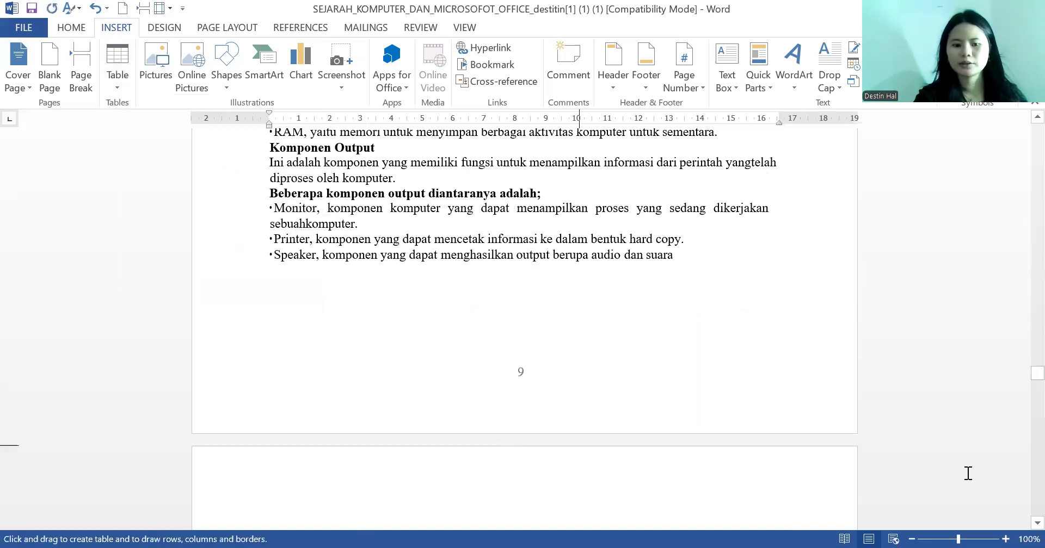
pyautogui.scroll(-7, 968, 474)
pyautogui.scroll(2, 968, 474)
pyautogui.scroll(-20, 968, 474)
pyautogui.scroll(-10, 968, 476)
pyautogui.scroll(4, 967, 473)
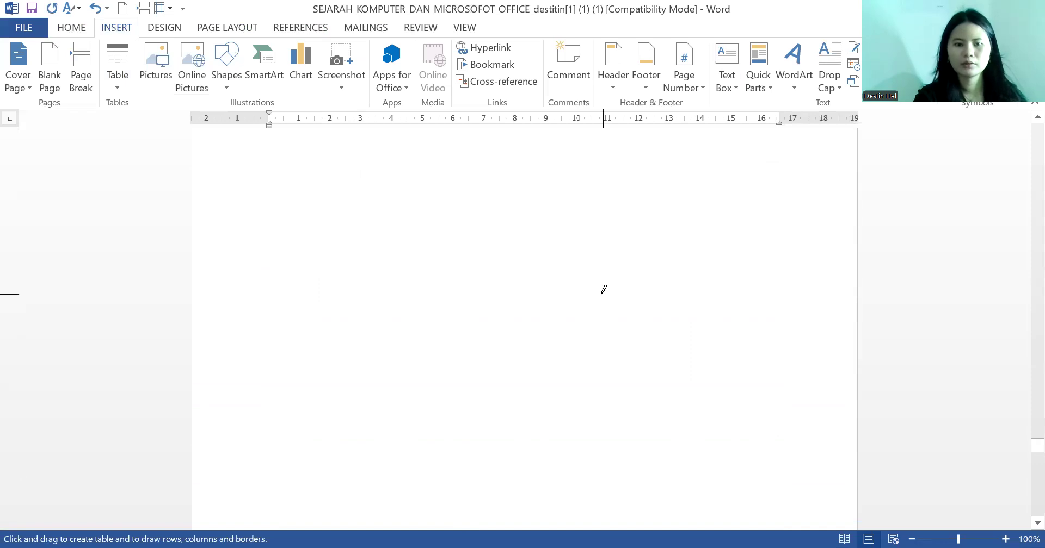
pyautogui.moveTo(290, 210)
pyautogui.mouseDown()
pyautogui.moveTo(582, 223)
pyautogui.moveTo(631, 267)
pyautogui.moveTo(626, 336)
pyautogui.mouseUp()
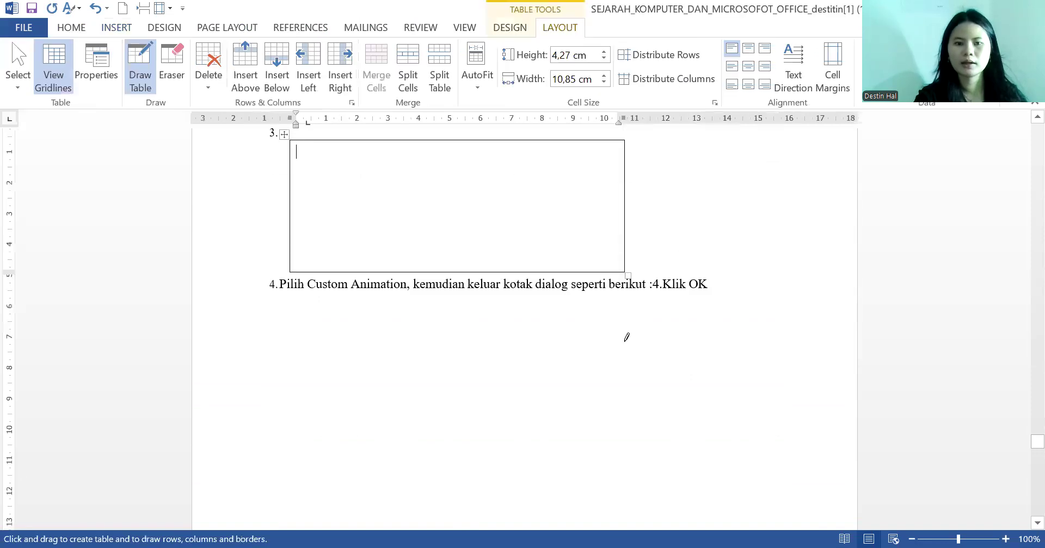
# Draw two vertical dividers in the table, making columns about 1.64 cm, 3.03 cm and 6.17 cm wide, and end table drawing.
pyautogui.moveTo(341, 144); pyautogui.dragTo(337, 243)
pyautogui.moveTo(437, 142)
pyautogui.mouseDown()
pyautogui.moveTo(463, 285)
pyautogui.moveTo(442, 217)
pyautogui.mouseUp()
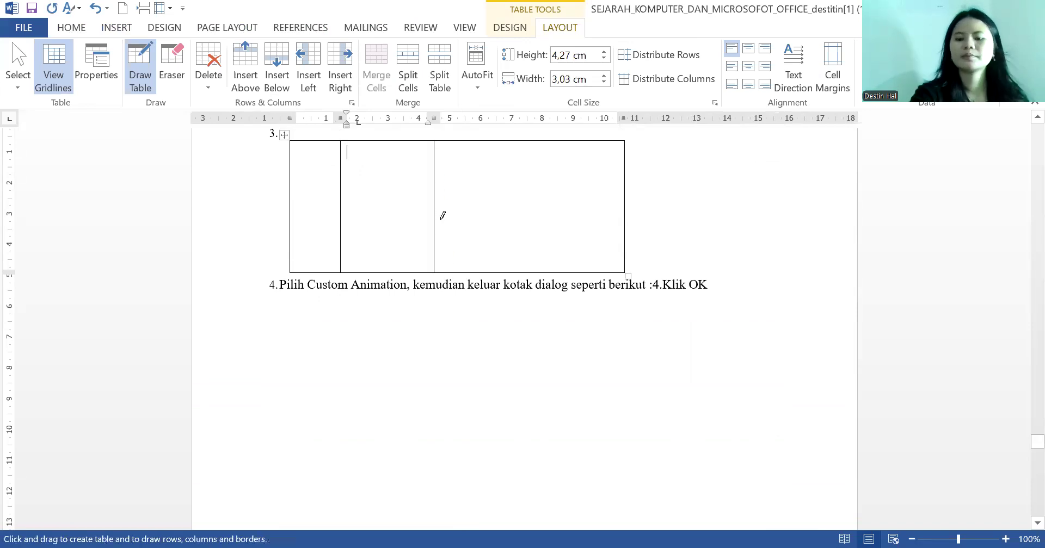
pyautogui.press('Escape')
pyautogui.click(490, 265)
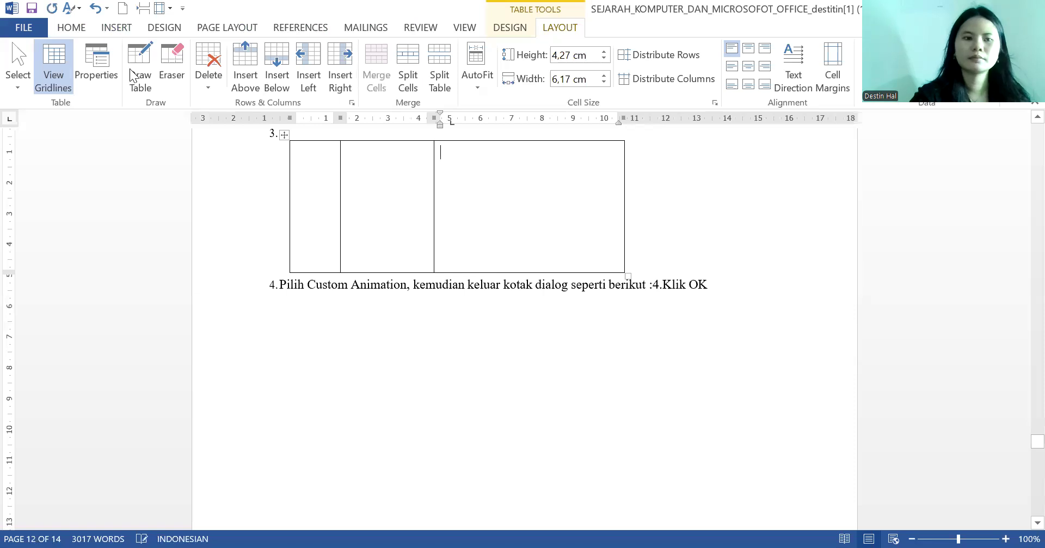
# Undo the two column dividers and the drawn table on page 12.
pyautogui.click(96, 9)
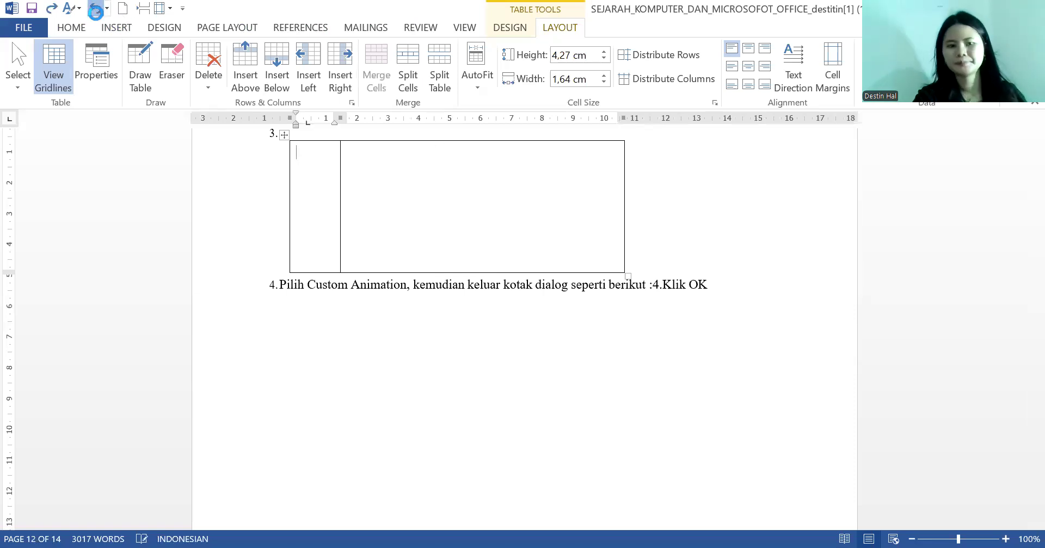
pyautogui.click(96, 9)
pyautogui.click(97, 8)
pyautogui.click(96, 8)
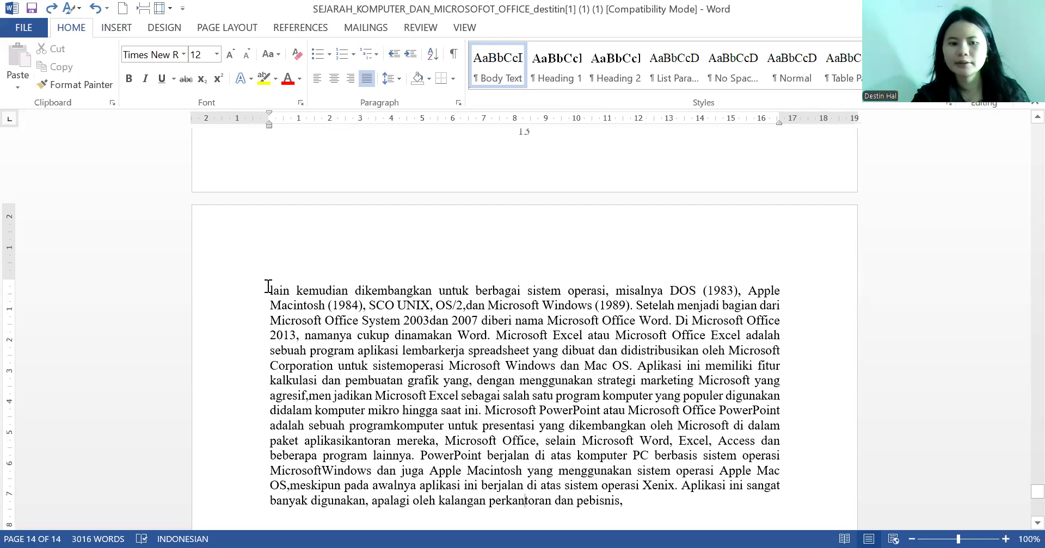
# Try left alignment on the last page's paragraph and restore its justified alignment.
pyautogui.click(399, 82)
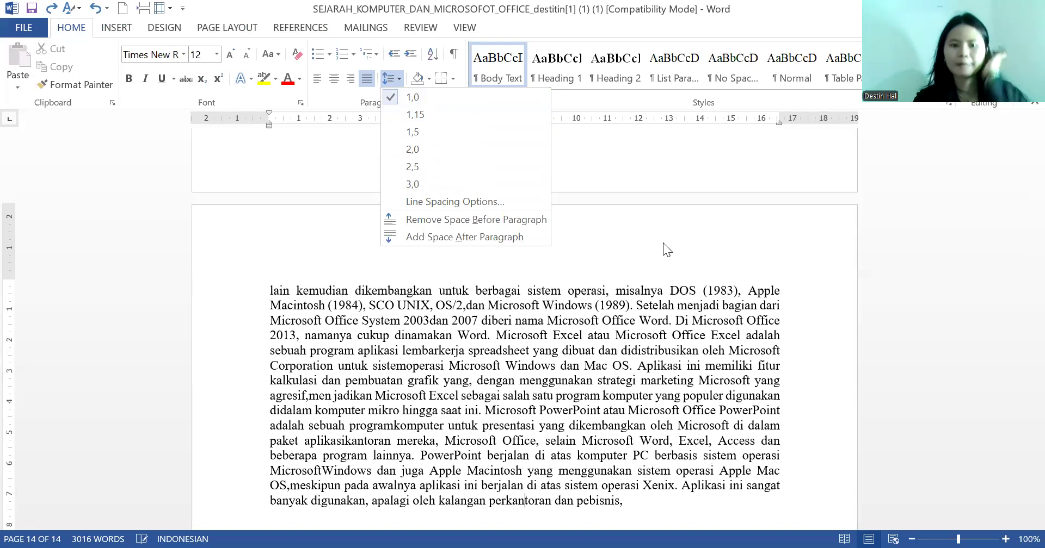
pyautogui.click(664, 242)
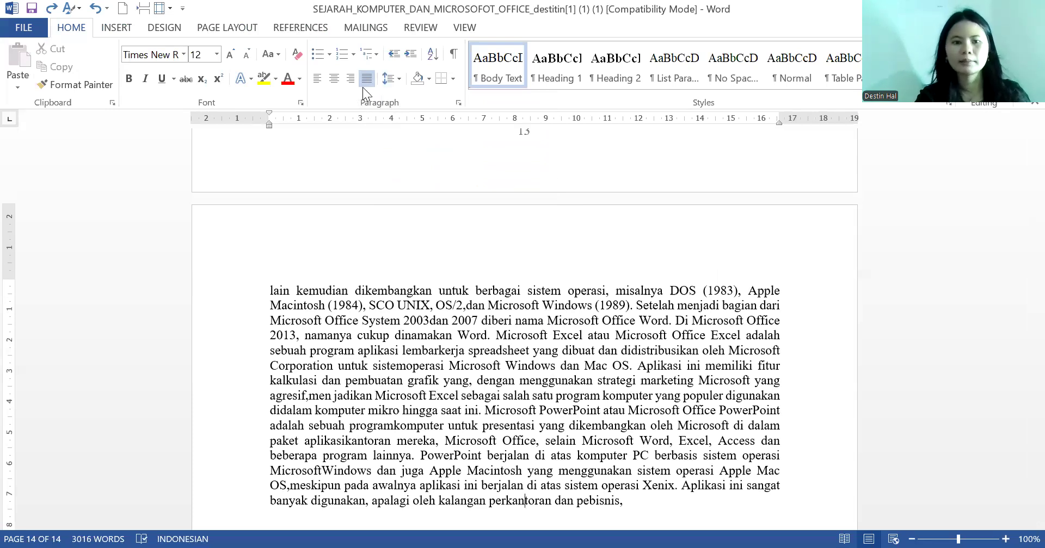
pyautogui.hotkey('ctrl', 'l')
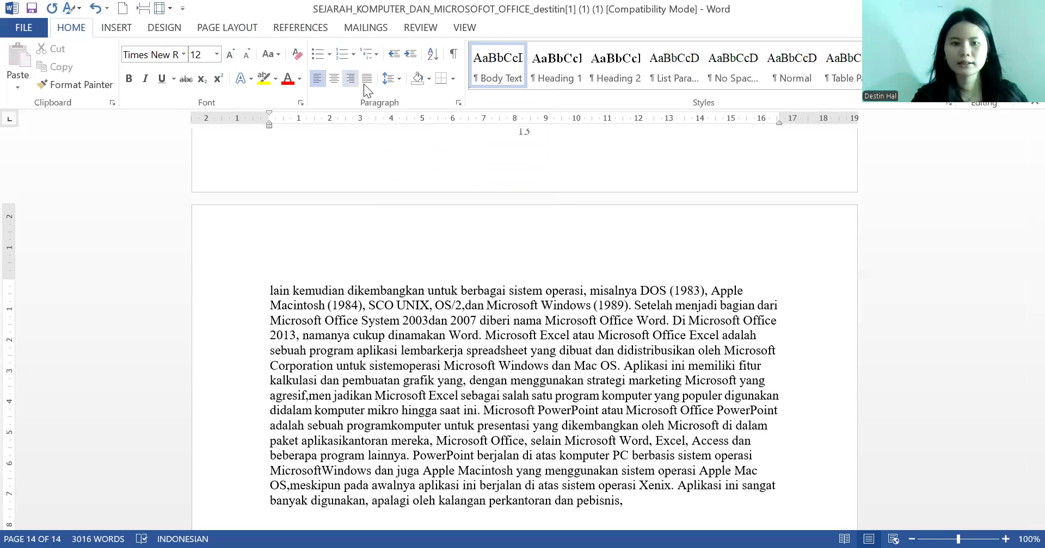
pyautogui.click(366, 82)
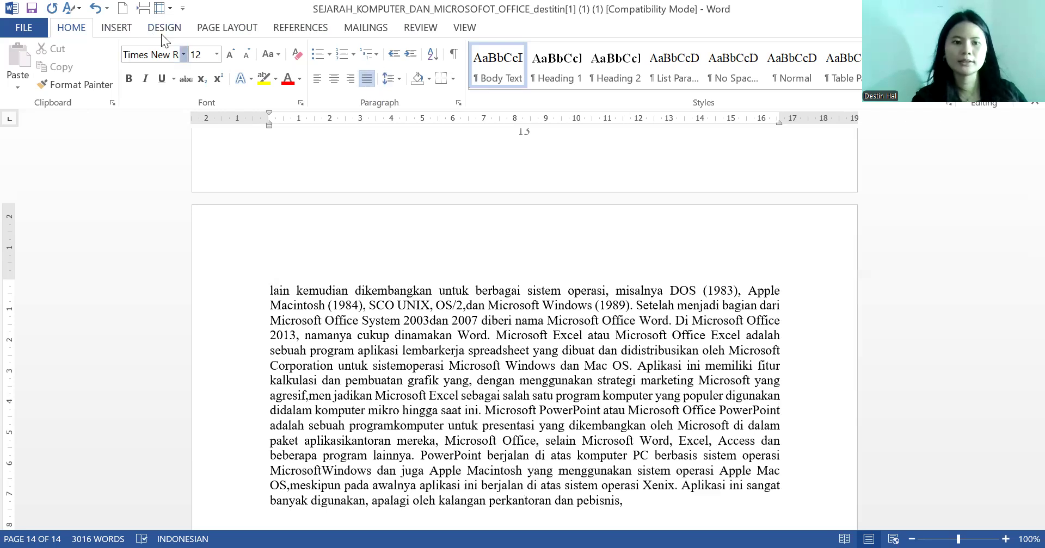
pyautogui.click(184, 54)
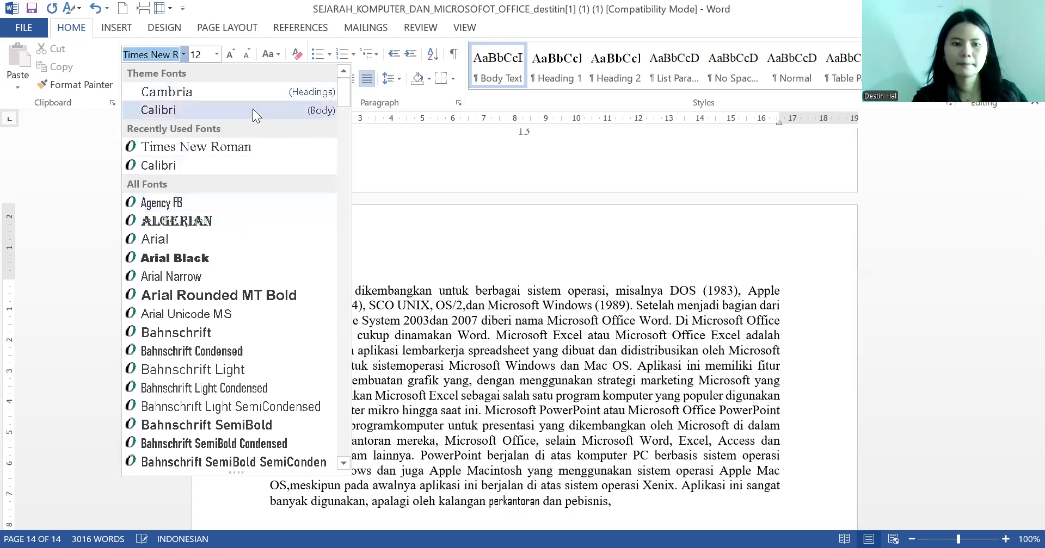
pyautogui.click(470, 172)
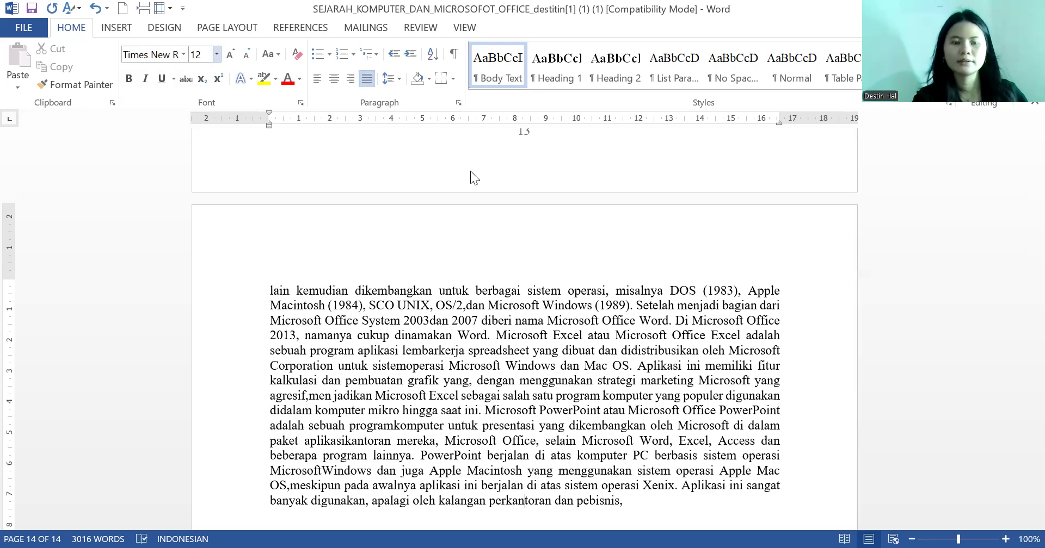
pyautogui.click(216, 54)
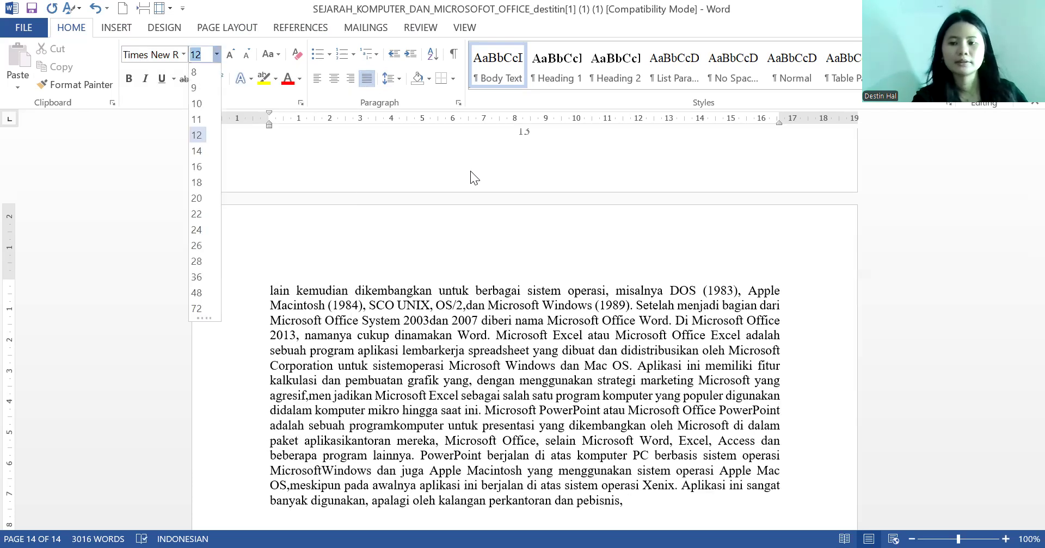
pyautogui.click(510, 141)
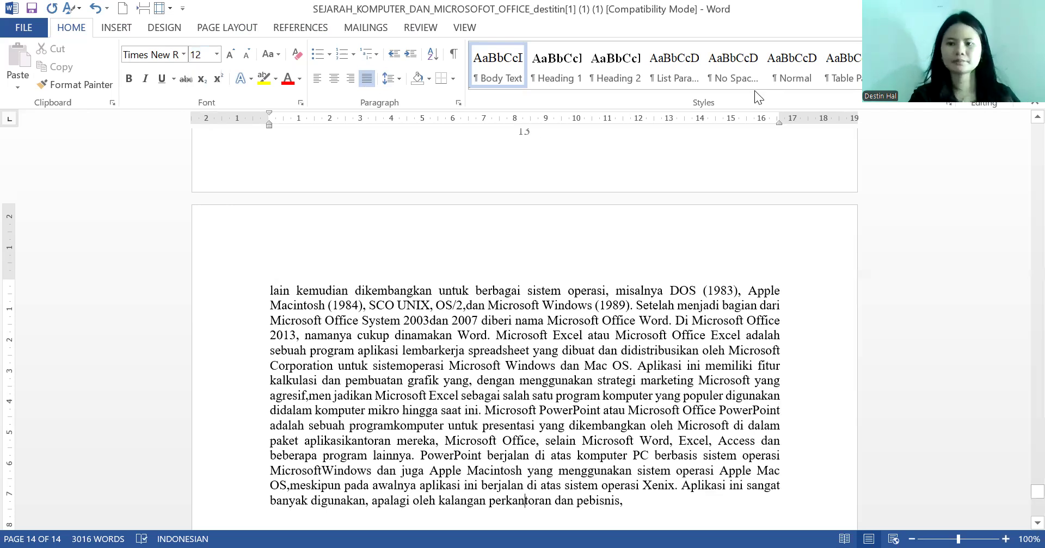